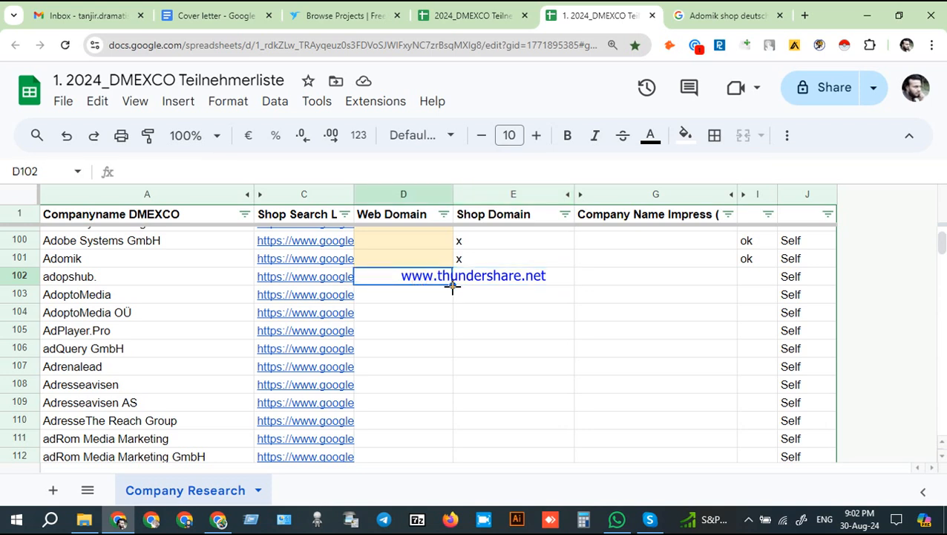
# Step: Copy the company name "adopshub." from row 102 and open that row's shop search link
pyautogui.moveTo(423, 281); pyautogui.dragTo(424, 285)
pyautogui.click(425, 285)
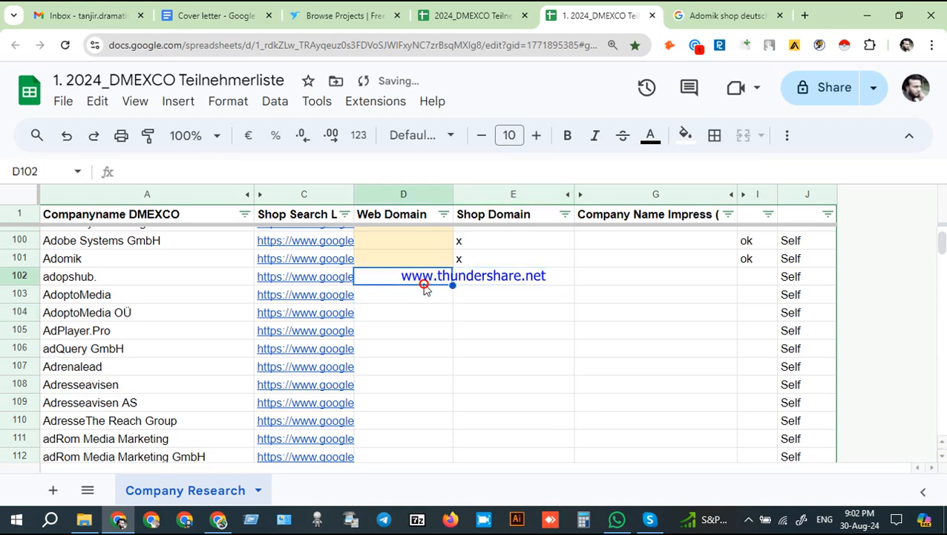
pyautogui.click(206, 284)
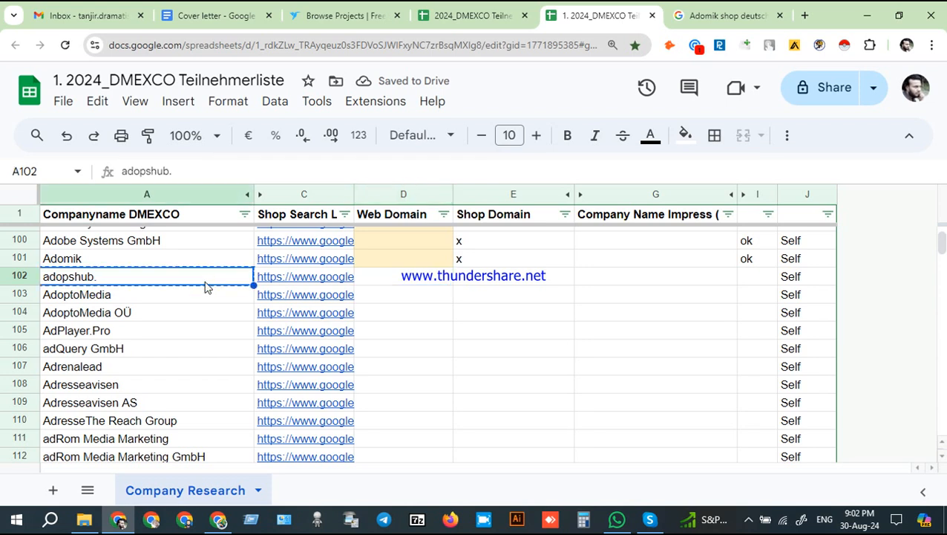
pyautogui.click(315, 276)
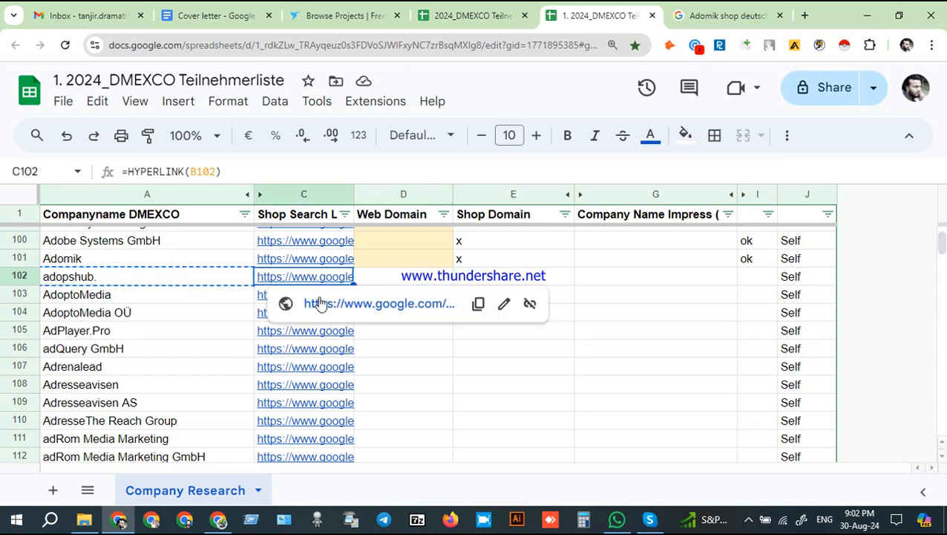
pyautogui.click(320, 302)
# Step: In the existing Adomik search tab, search Google for "adopshub." instead
pyautogui.click(731, 16)
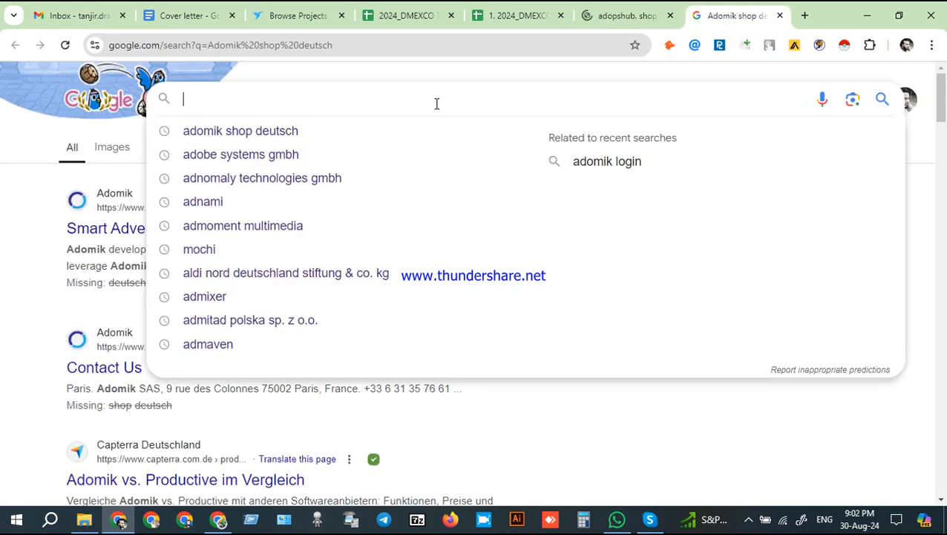
pyautogui.write('adopshub.')
pyautogui.press('Return')
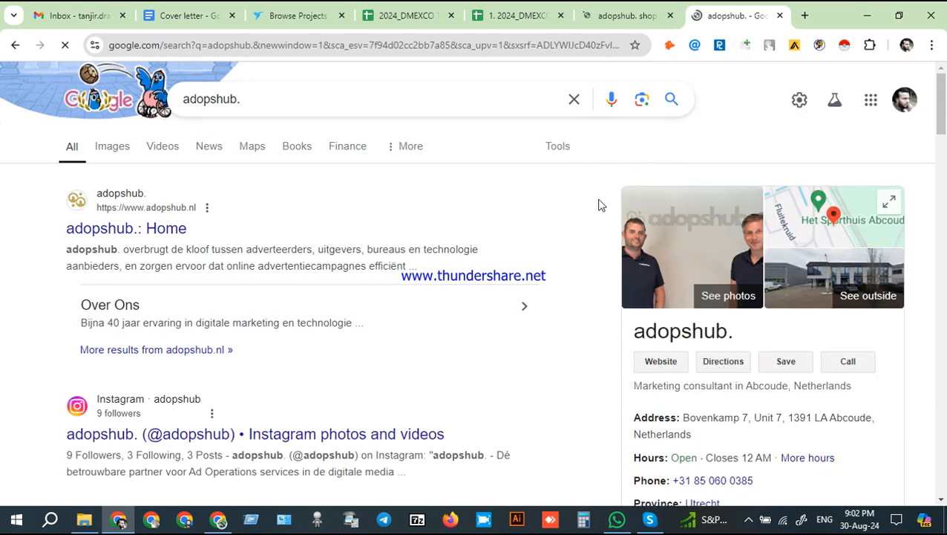
# Step: Review the "adopshub. shop deutsch" results and open the company's website from its business listing in a new tab
pyautogui.click(627, 13)
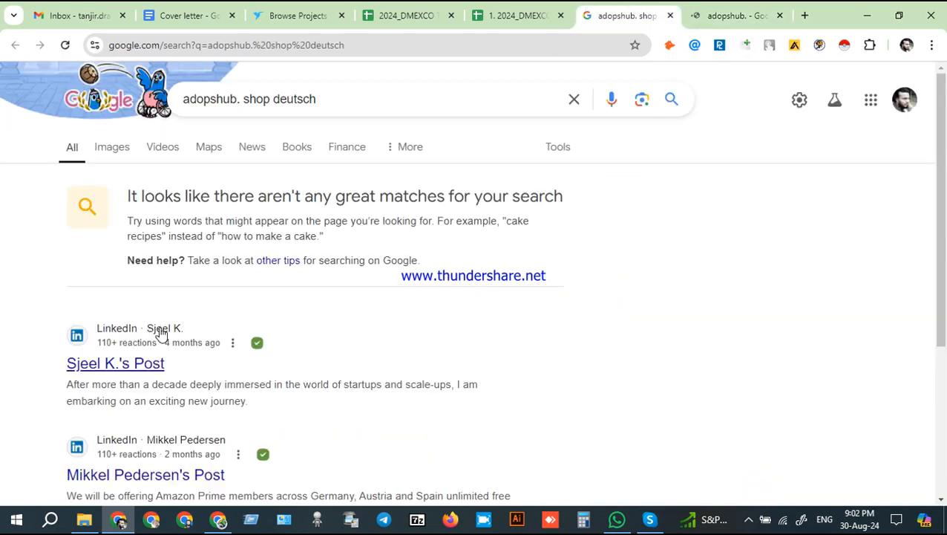
pyautogui.scroll(-3, 186, 410)
pyautogui.scroll(3, 190, 409)
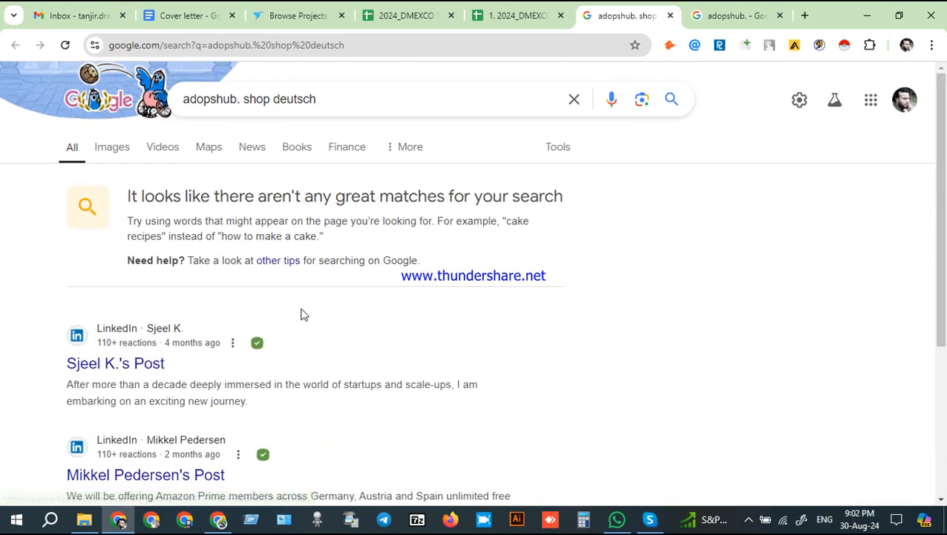
pyautogui.click(733, 13)
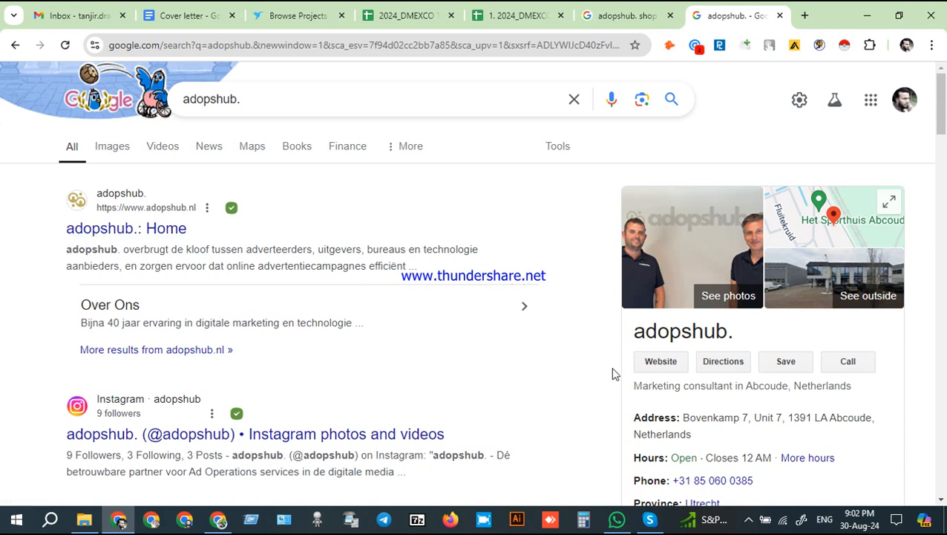
pyautogui.rightClick(660, 369)
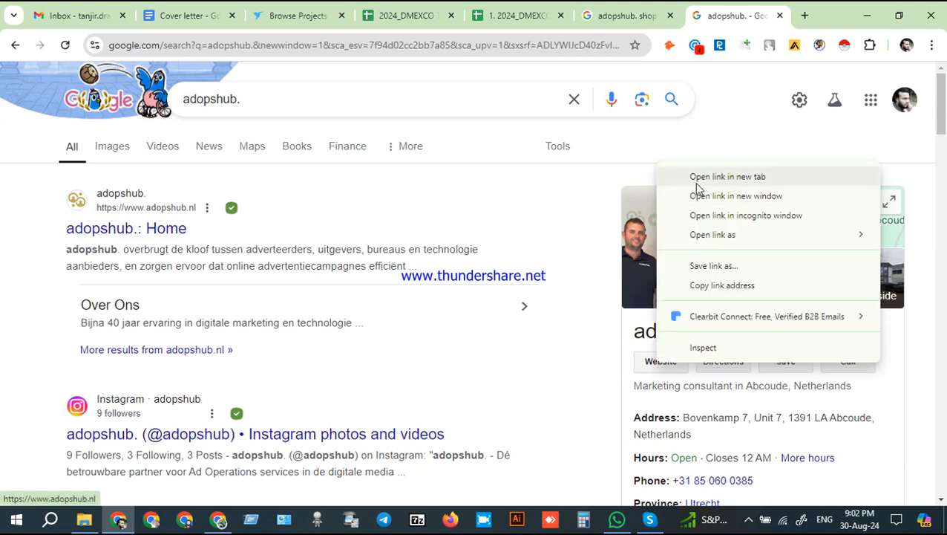
pyautogui.click(696, 183)
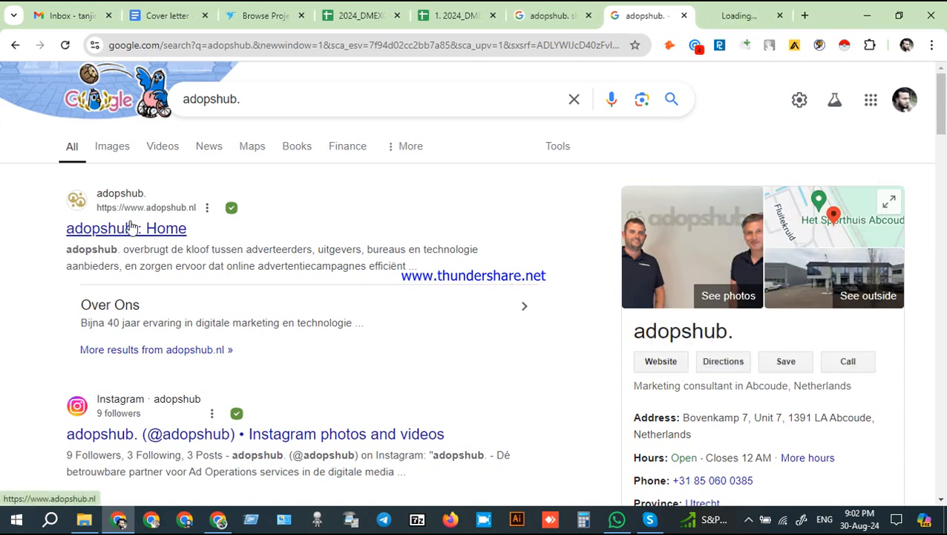
pyautogui.click(743, 12)
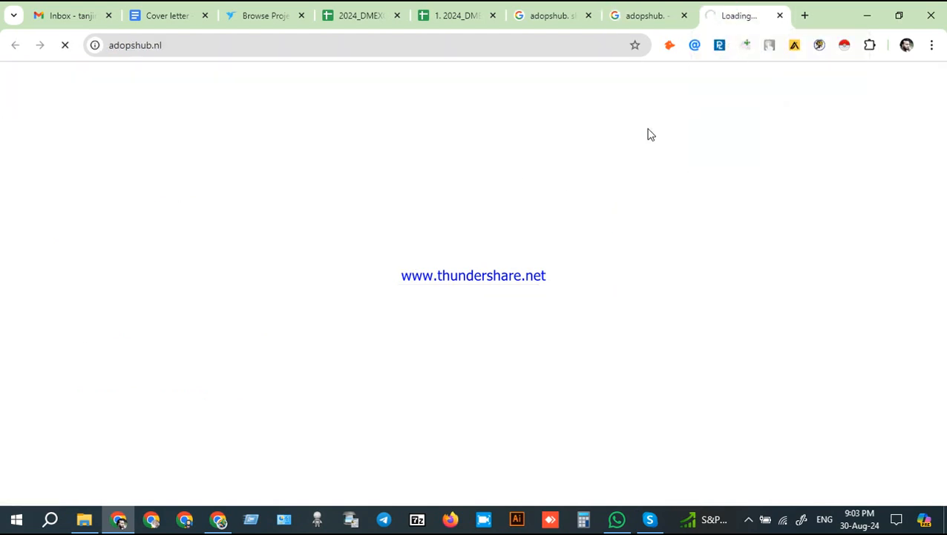
# Step: Copy the domain adopshub.nl from the site's address and enter it as the Web Domain in row 102
pyautogui.click(175, 48)
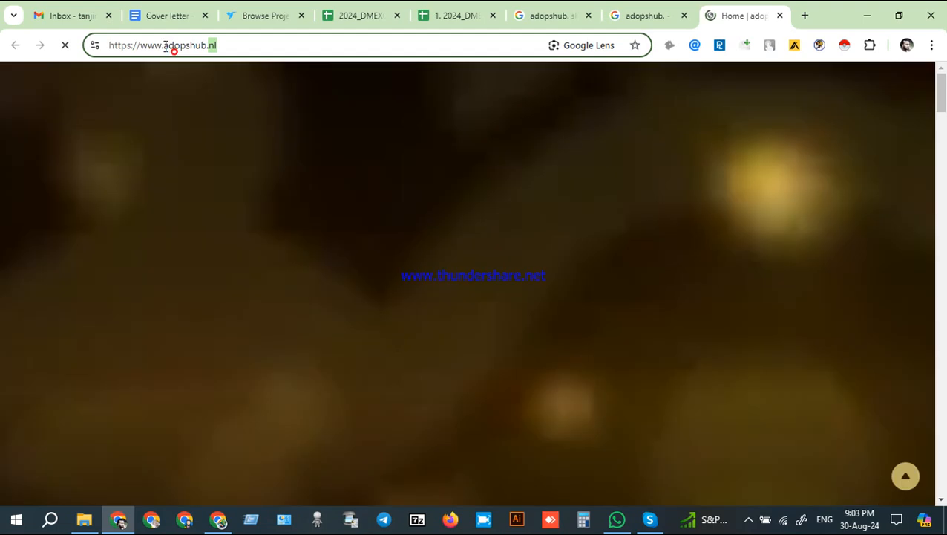
pyautogui.moveTo(163, 46); pyautogui.dragTo(231, 46)
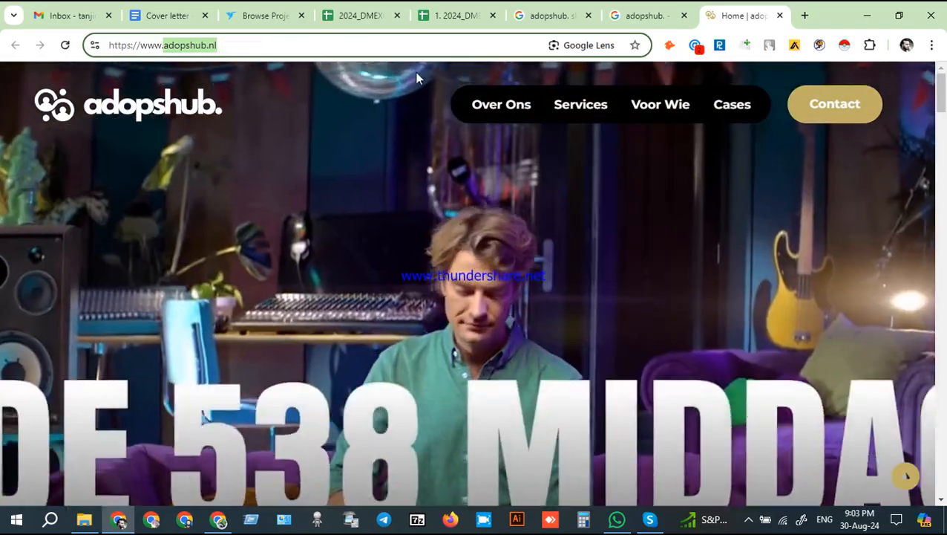
pyautogui.click(449, 14)
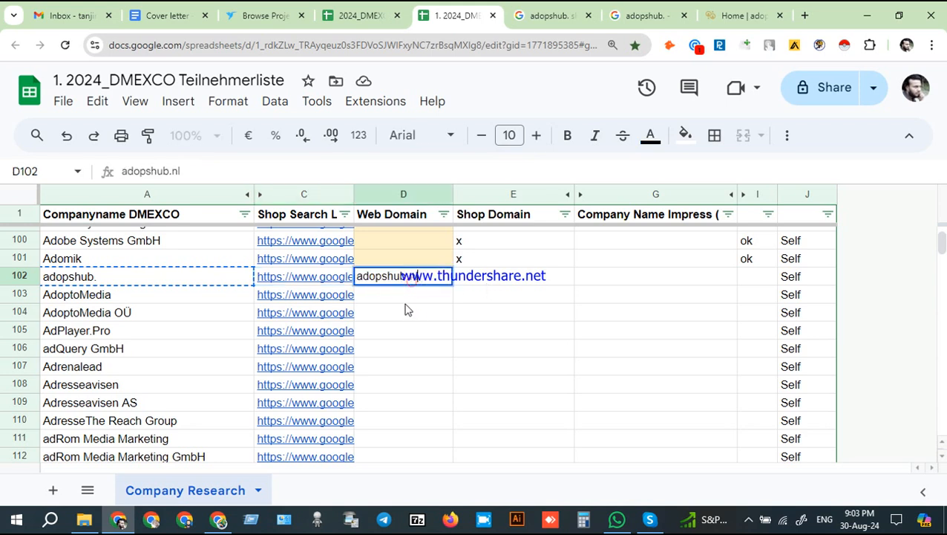
pyautogui.press('Return')
# Step: Scan the adopshub.nl home page for an online shop and enter "x" as the Shop Domain in row 102
pyautogui.click(491, 284)
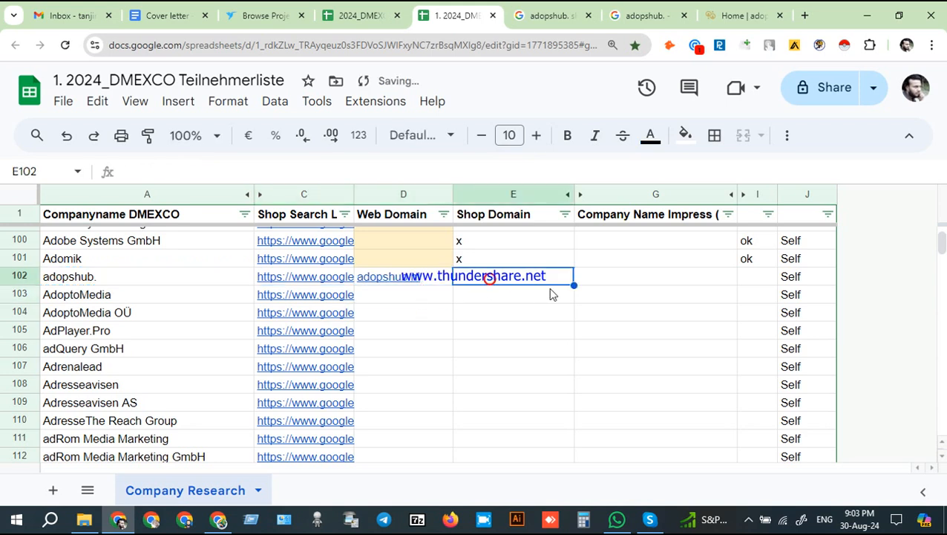
pyautogui.click(738, 14)
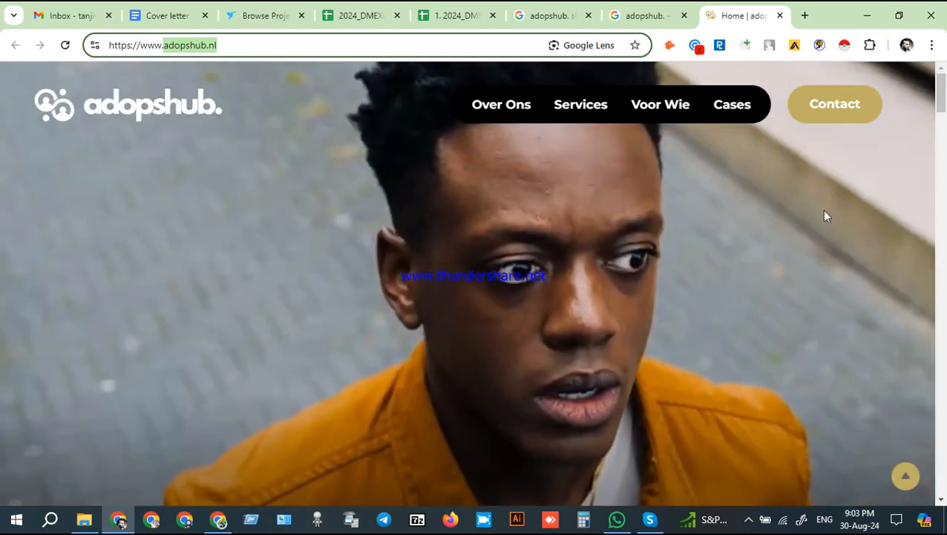
pyautogui.scroll(-6, 707, 287)
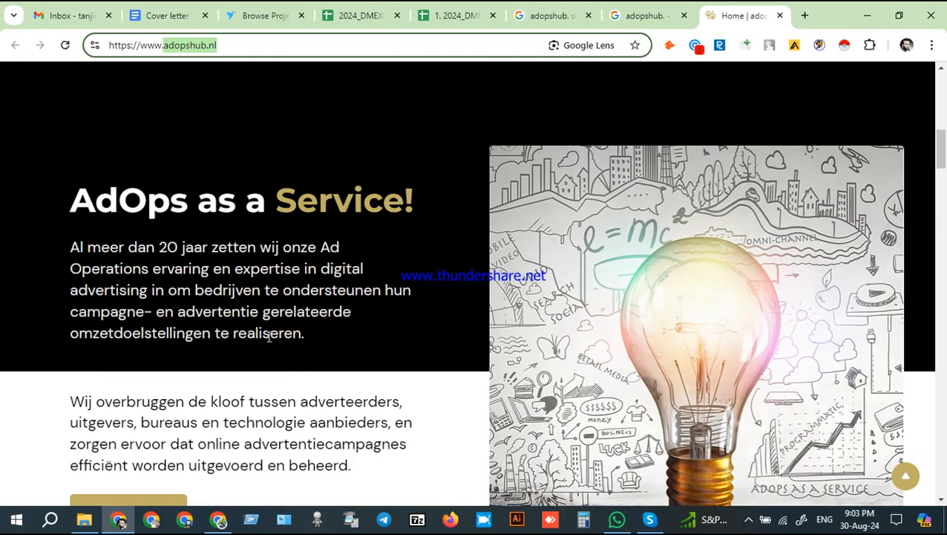
pyautogui.scroll(-18, 452, 362)
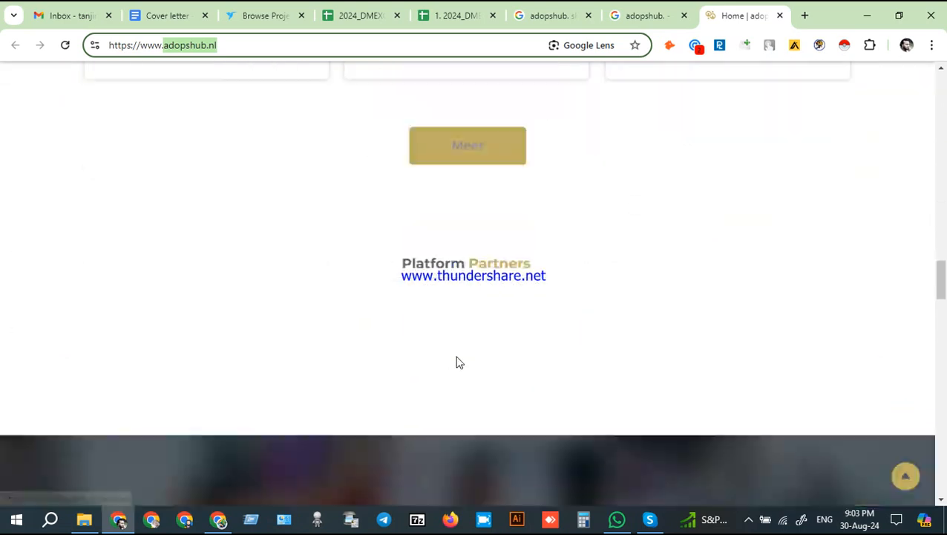
pyautogui.scroll(-10, 459, 359)
pyautogui.moveTo(940, 336); pyautogui.dragTo(941, 88)
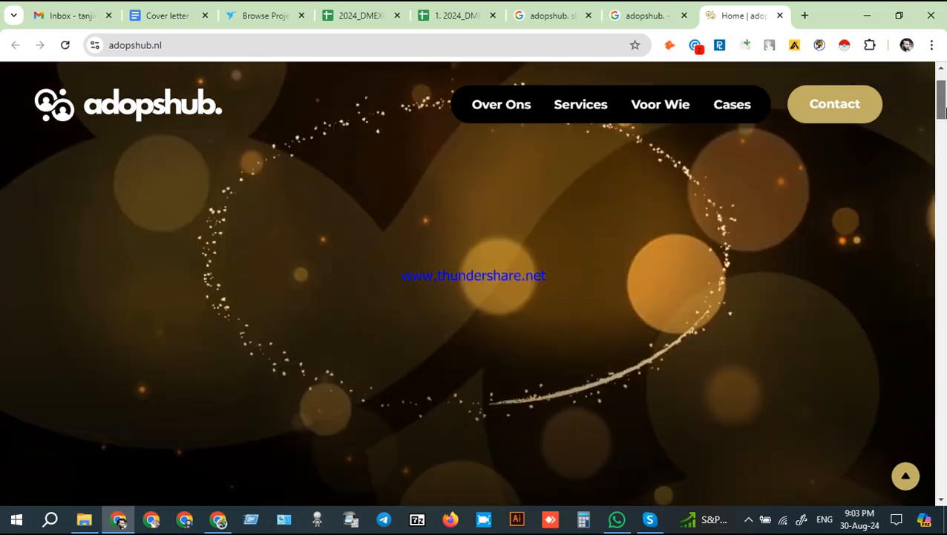
pyautogui.scroll(-5, 942, 104)
pyautogui.click(459, 14)
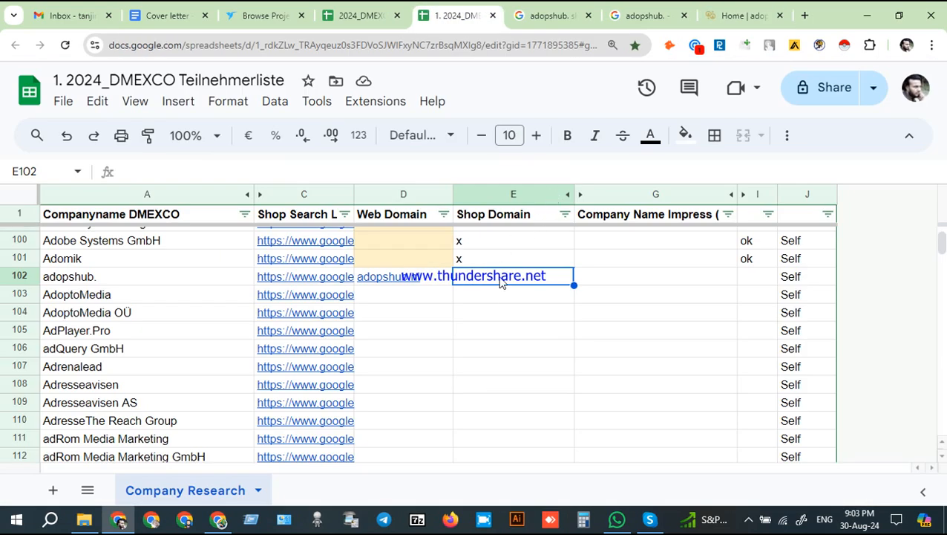
pyautogui.write('x')
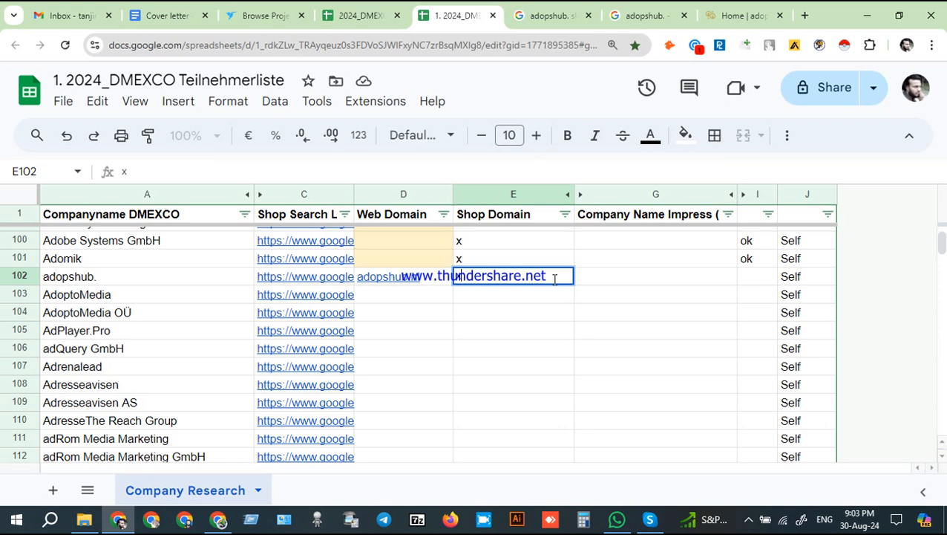
pyautogui.click(620, 278)
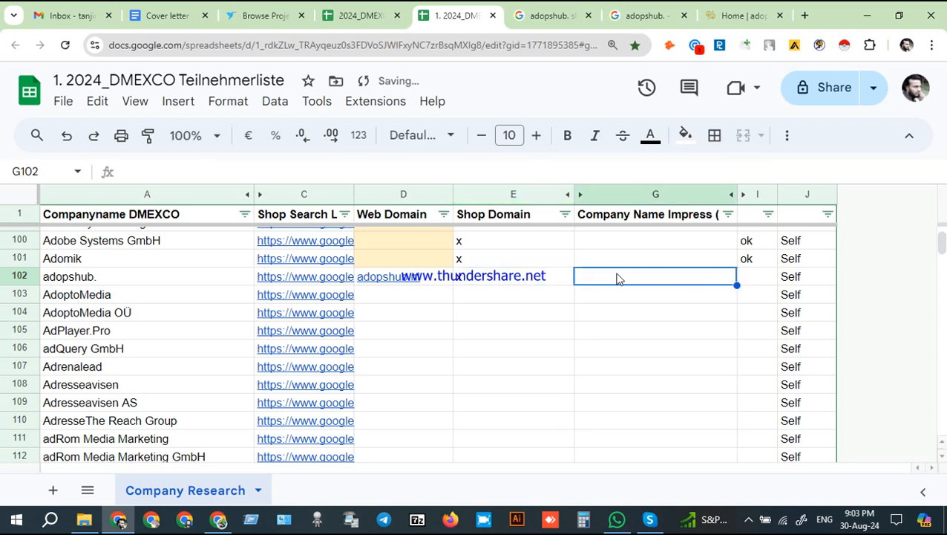
pyautogui.click(489, 283)
# Step: Close the adopshub website and the "adopshub." company search, keeping the shop search results open
pyautogui.click(414, 297)
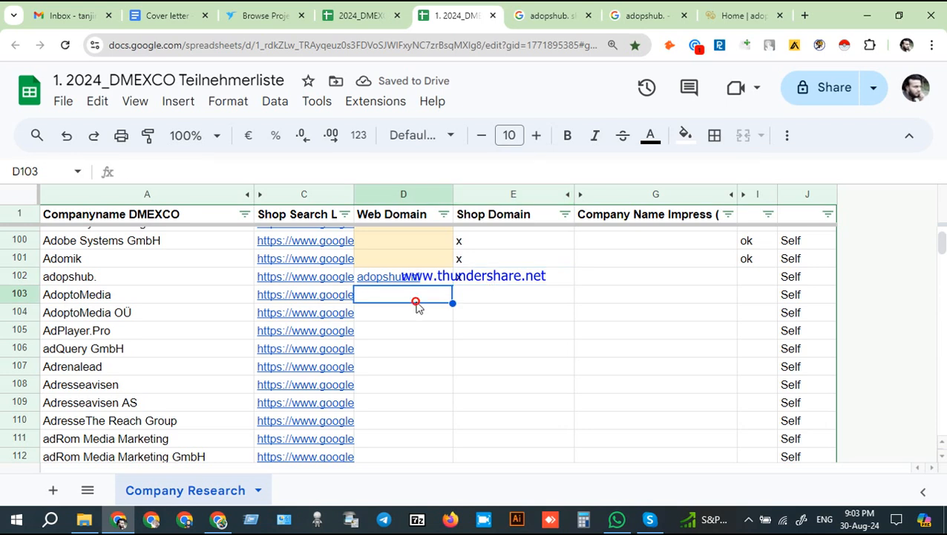
pyautogui.click(780, 16)
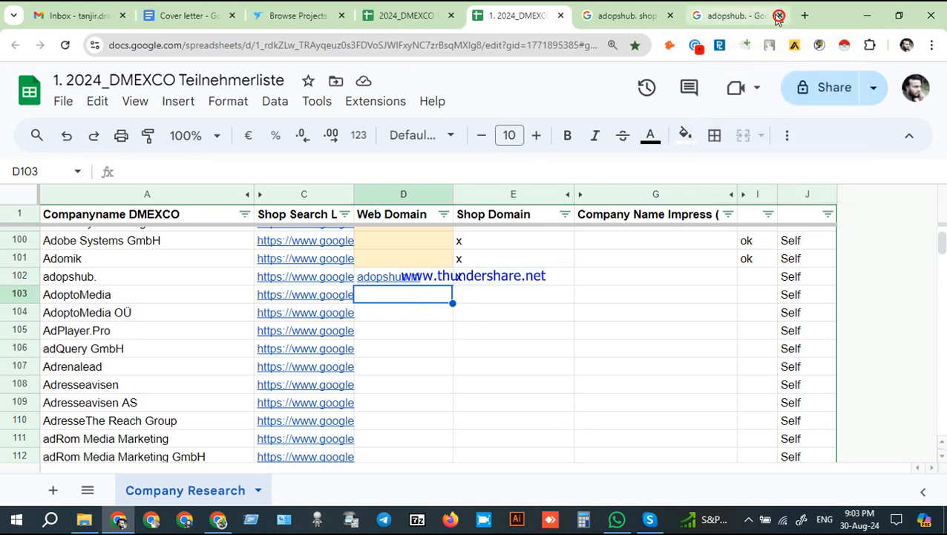
pyautogui.click(779, 15)
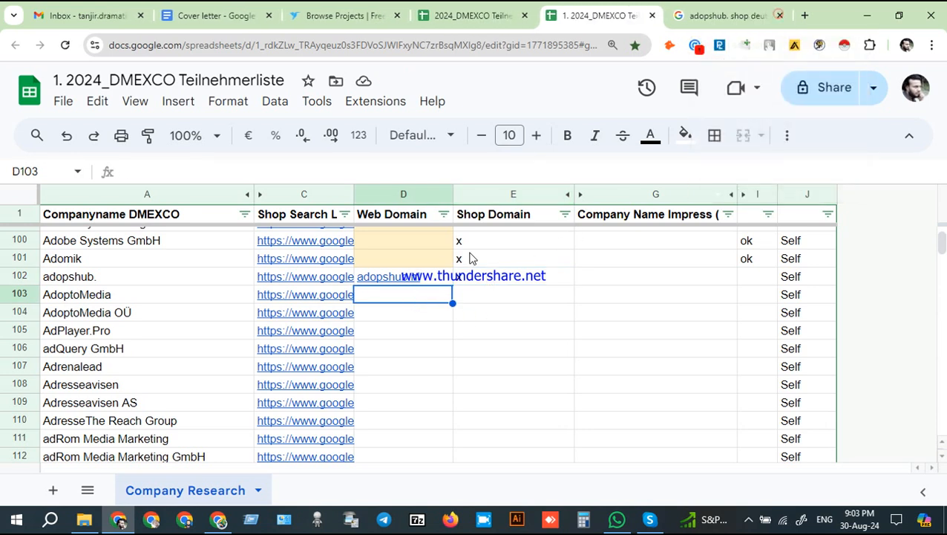
# Step: Copy the company name "AdoptoMedia" from row 103 and open that row's shop search link
pyautogui.click(214, 301)
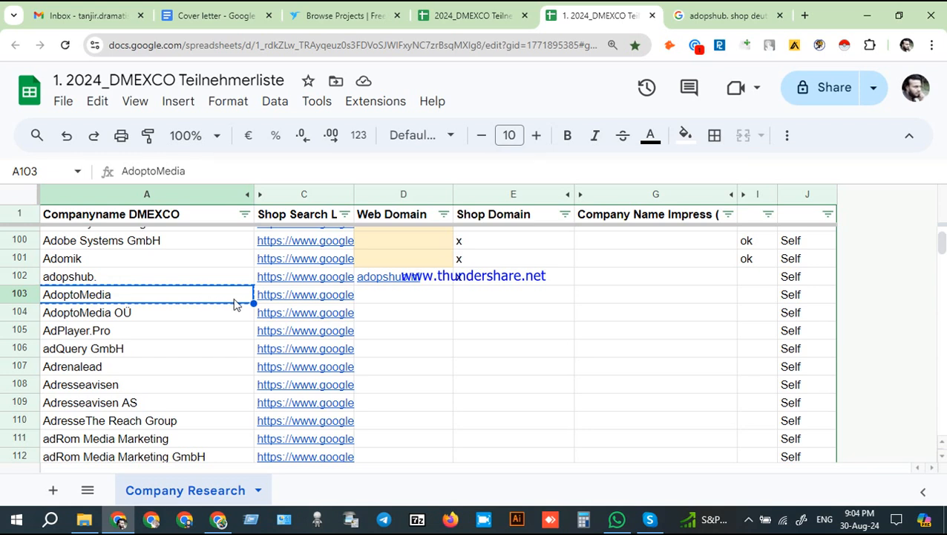
pyautogui.click(296, 305)
pyautogui.click(331, 321)
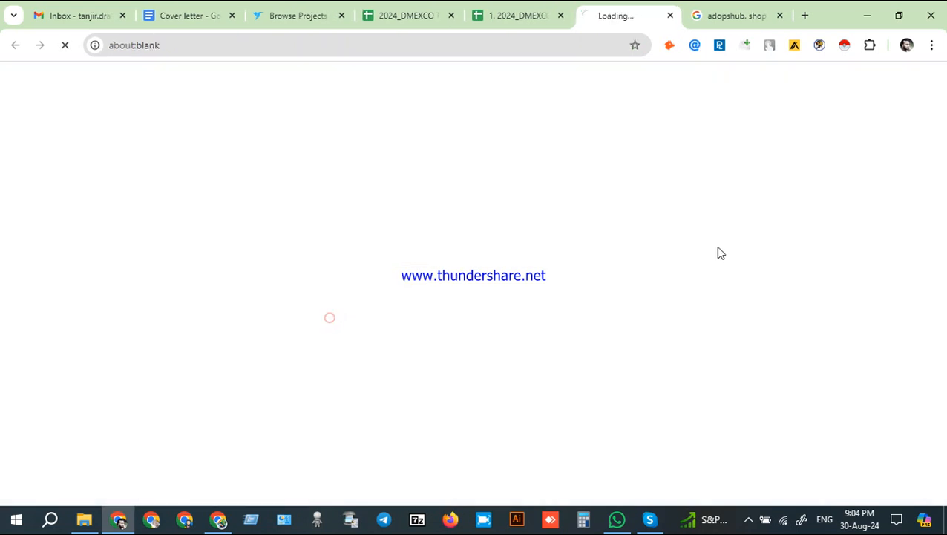
# Step: Replace the old adopshub query in the earlier search tab with a Google search for "AdoptoMedia"
pyautogui.click(730, 11)
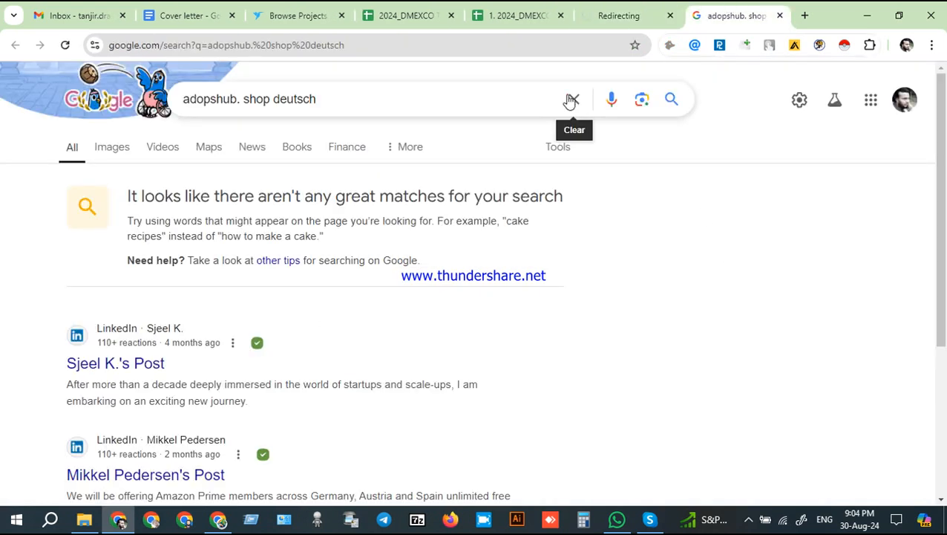
pyautogui.click(568, 100)
pyautogui.write('AdoptoMedia')
pyautogui.click(568, 99)
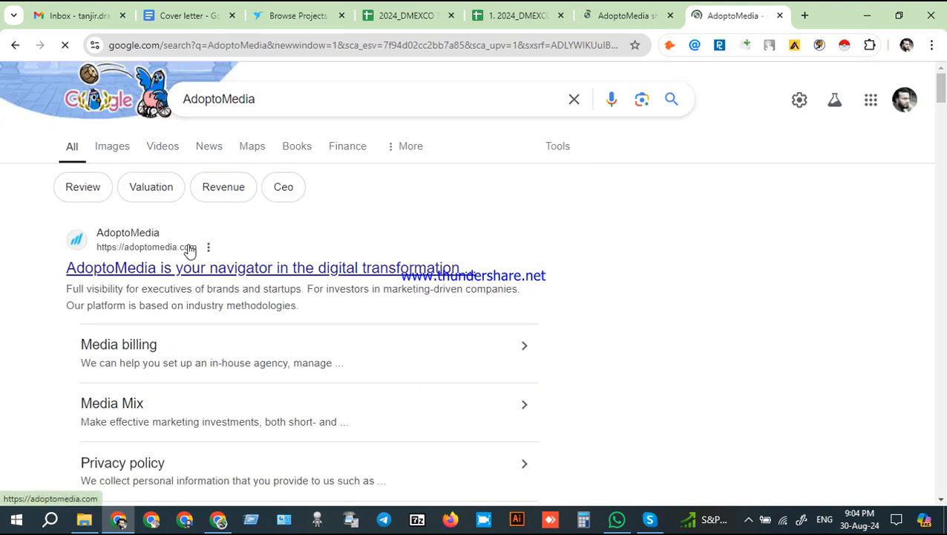
# Step: Review the "AdoptoMedia shop deutsch" results and open the adoptomedia.com website from the company search
pyautogui.click(615, 6)
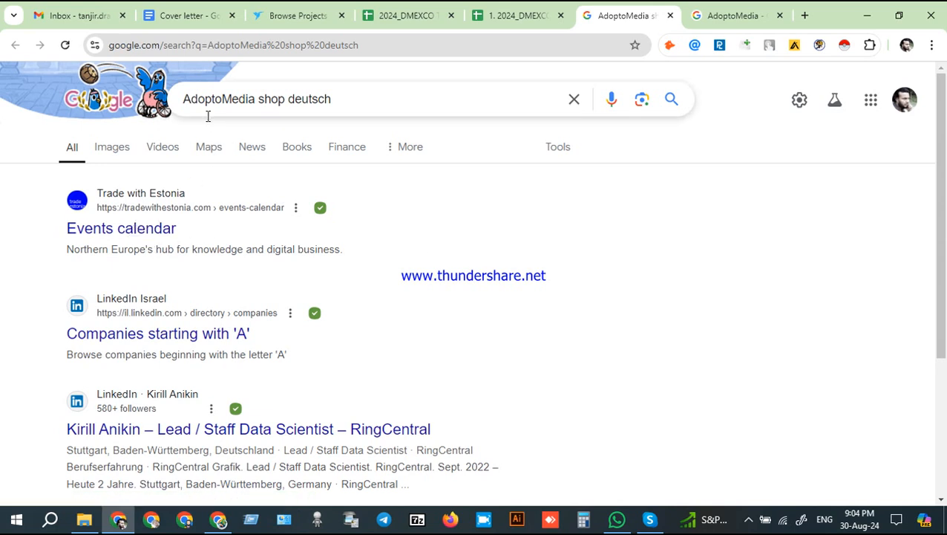
pyautogui.click(701, 13)
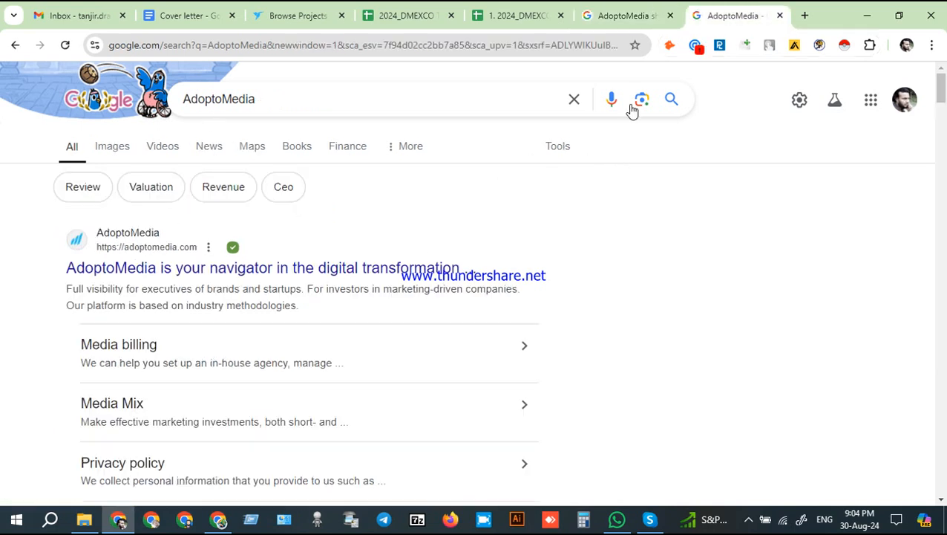
pyautogui.click(138, 269)
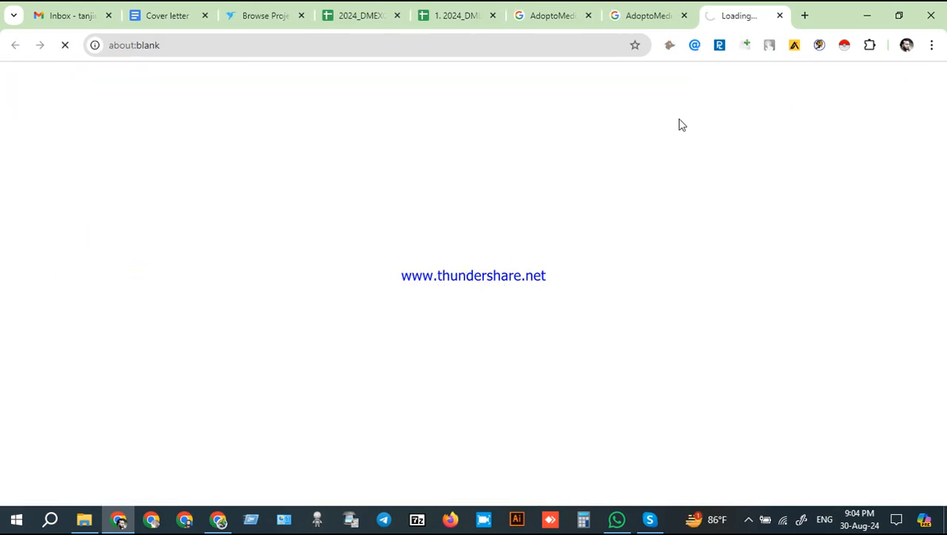
pyautogui.click(656, 18)
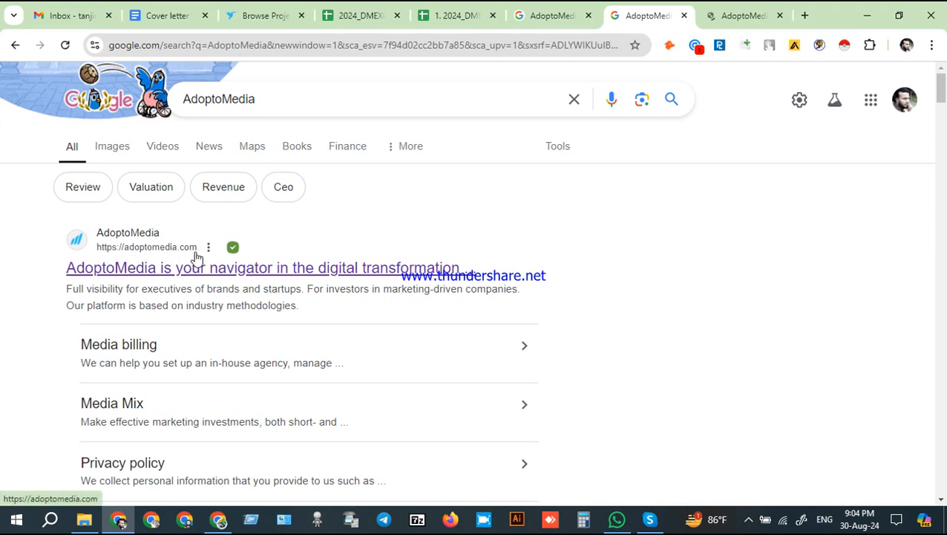
pyautogui.click(746, 16)
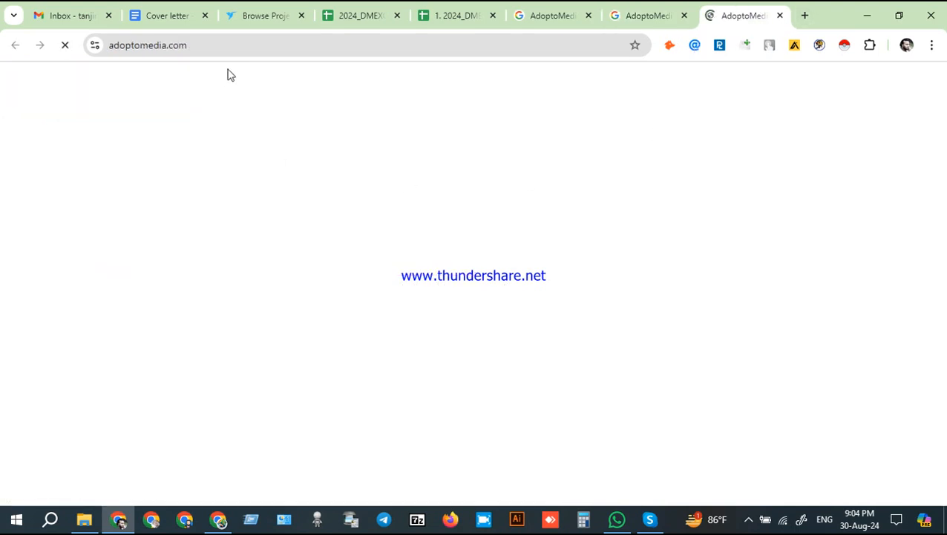
# Step: Copy the domain adoptomedia.com from the open website and paste it as the web domain for AdoptoMedia in row 103
pyautogui.click(212, 44)
pyautogui.moveTo(142, 45); pyautogui.dragTo(253, 47)
pyautogui.hotkey('ctrl', 'c')
pyautogui.click(460, 9)
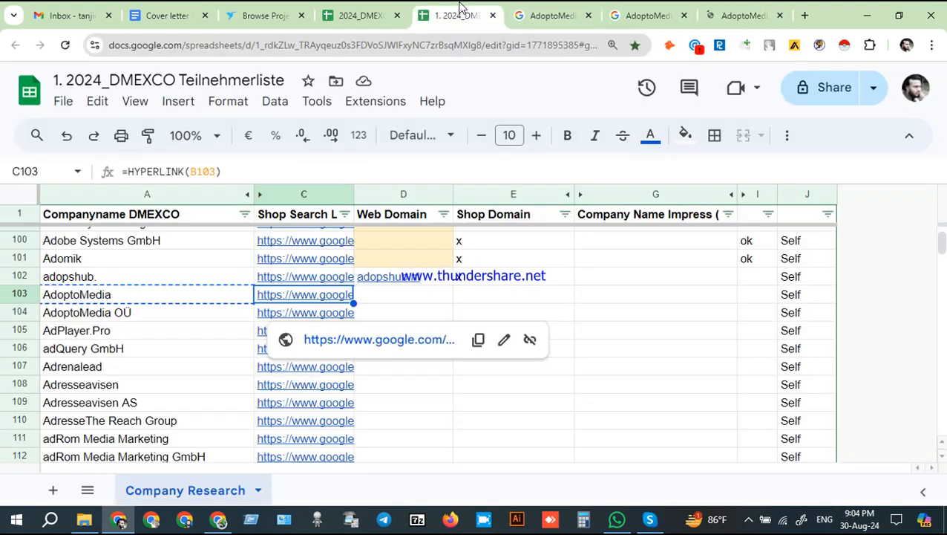
pyautogui.doubleClick(407, 297)
pyautogui.hotkey('ctrl', 'v')
# Step: Check the AdoptoMedia website for an online shop and enter "x" as the shop domain in row 103
pyautogui.click(499, 298)
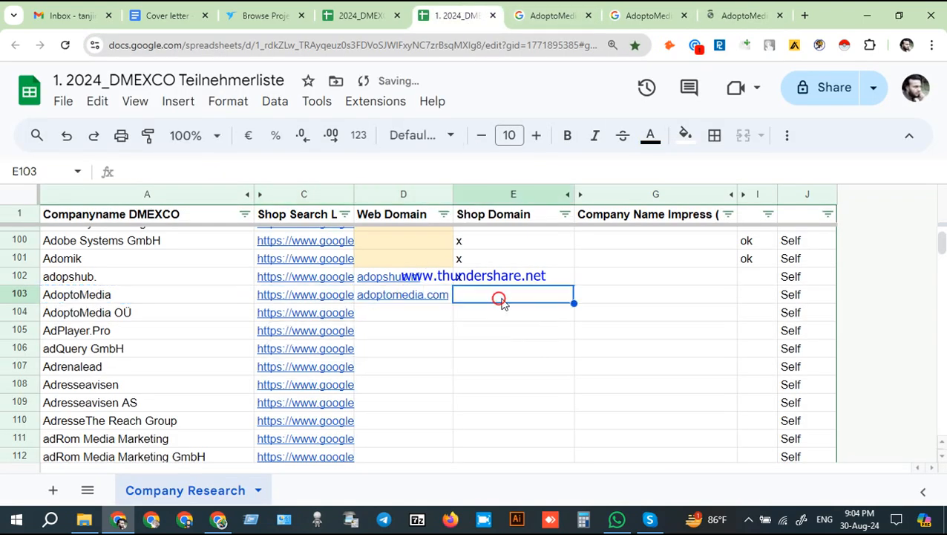
pyautogui.click(742, 14)
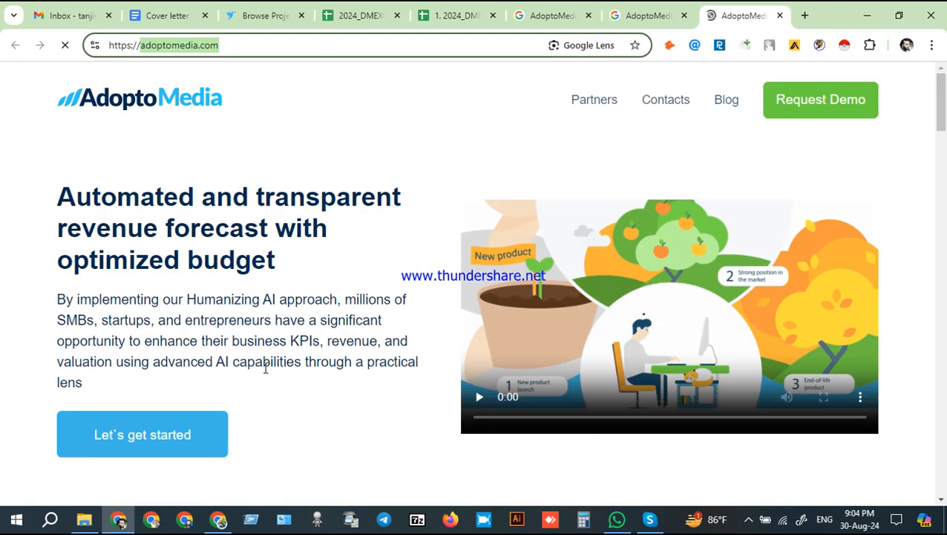
pyautogui.scroll(-9, 265, 371)
pyautogui.scroll(-8, 267, 367)
pyautogui.scroll(9, 269, 372)
pyautogui.scroll(9, 271, 371)
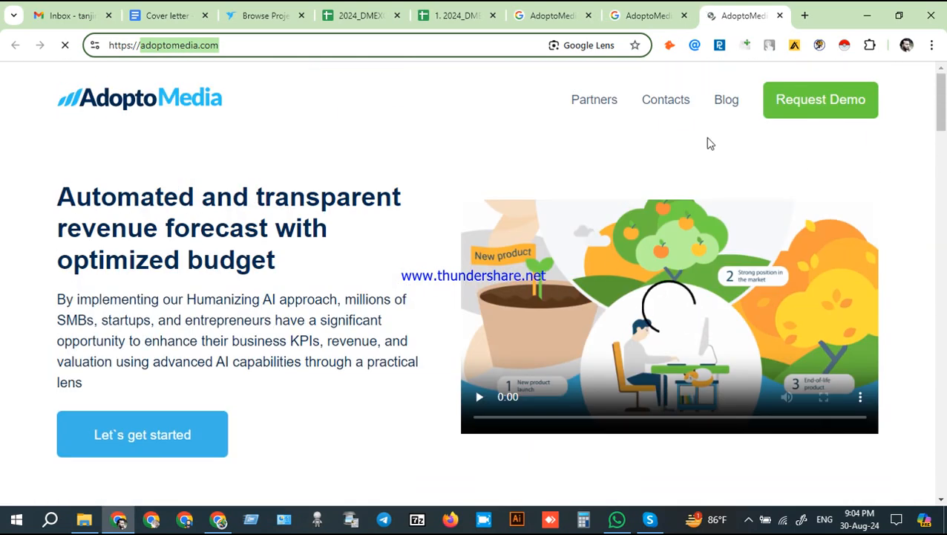
pyautogui.click(471, 15)
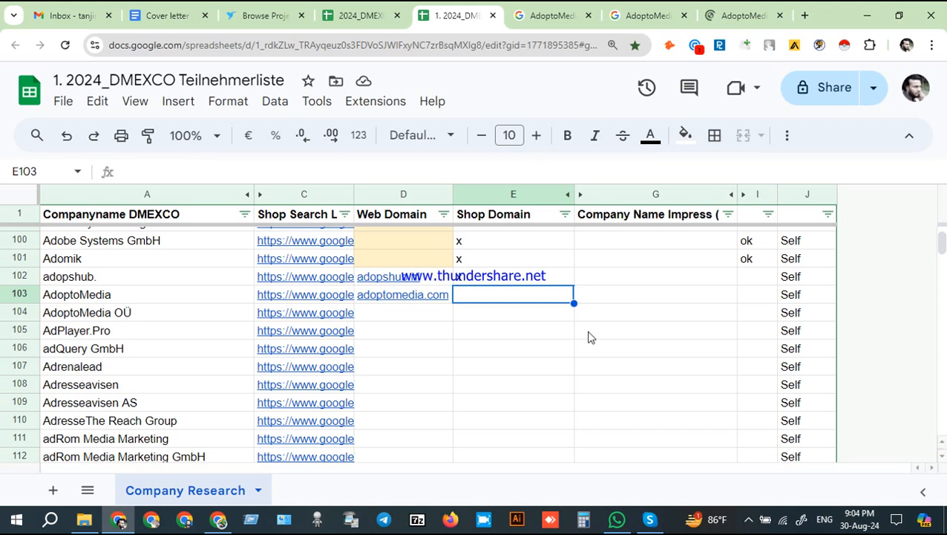
pyautogui.write('x')
# Step: Copy the company name "AdoptoMedia OÜ" from row 104 and open that row's shop search link
pyautogui.click(200, 316)
pyautogui.hotkey('ctrl', 'c')
pyautogui.click(296, 315)
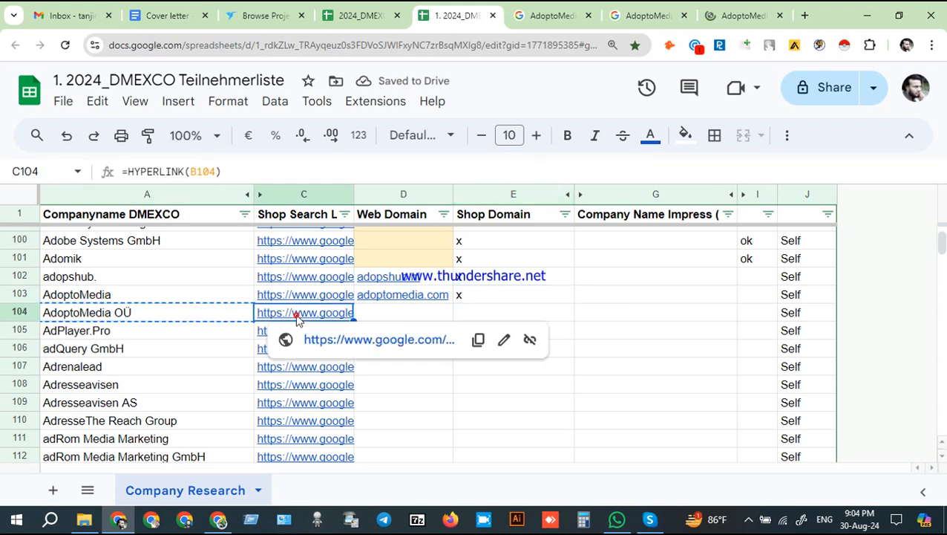
pyautogui.click(314, 338)
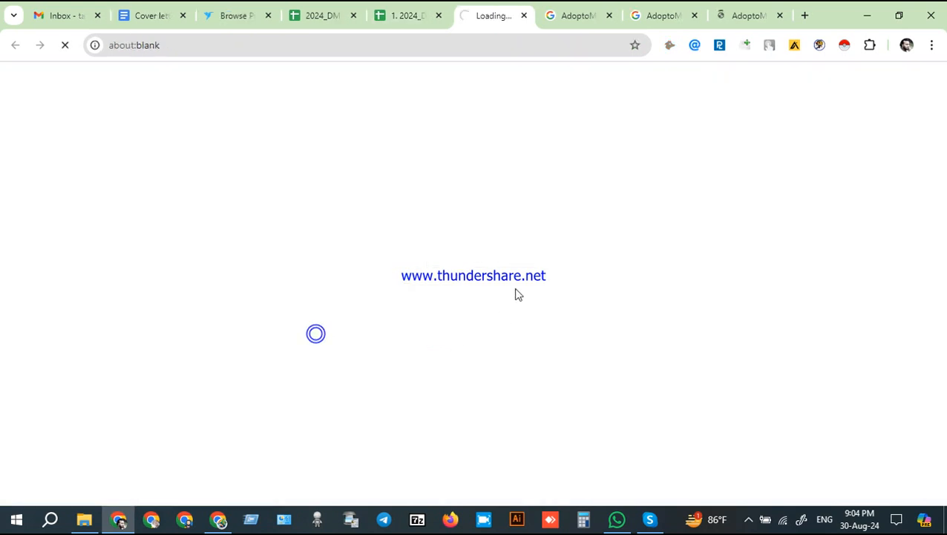
# Step: Close the old AdoptoMedia company search and website, and reuse the remaining search tab to search Google for "AdoptoMedia OÜ"
pyautogui.click(697, 15)
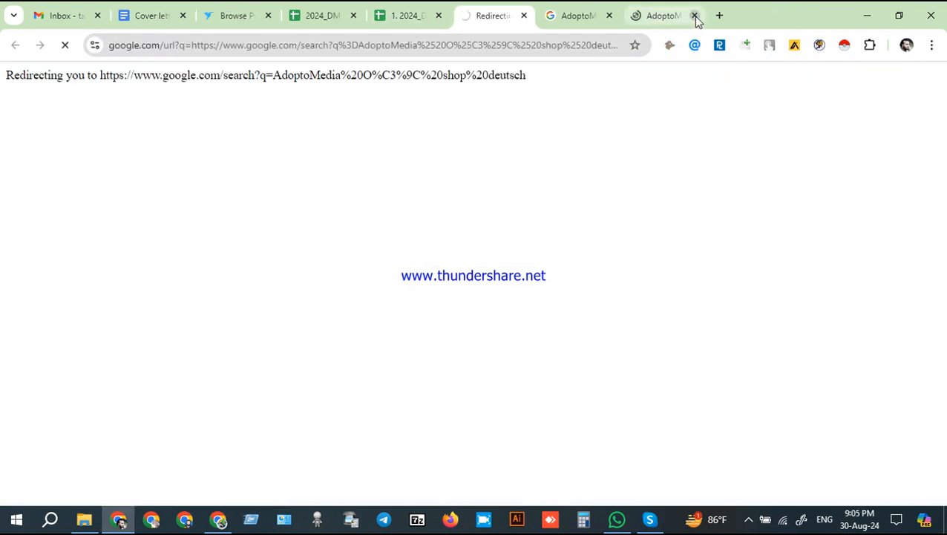
pyautogui.click(696, 16)
pyautogui.click(642, 9)
pyautogui.click(572, 98)
pyautogui.hotkey('ctrl', 'v')
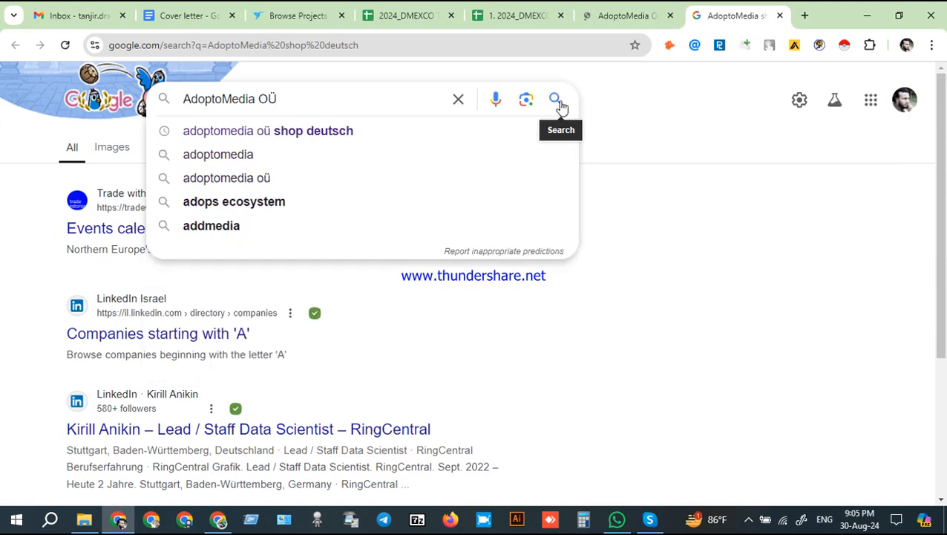
pyautogui.click(557, 101)
# Step: Review both AdoptoMedia OÜ searches, then fill row 104 with the web domain adoptomedia.com from the row above and "x" as shop domain
pyautogui.click(630, 14)
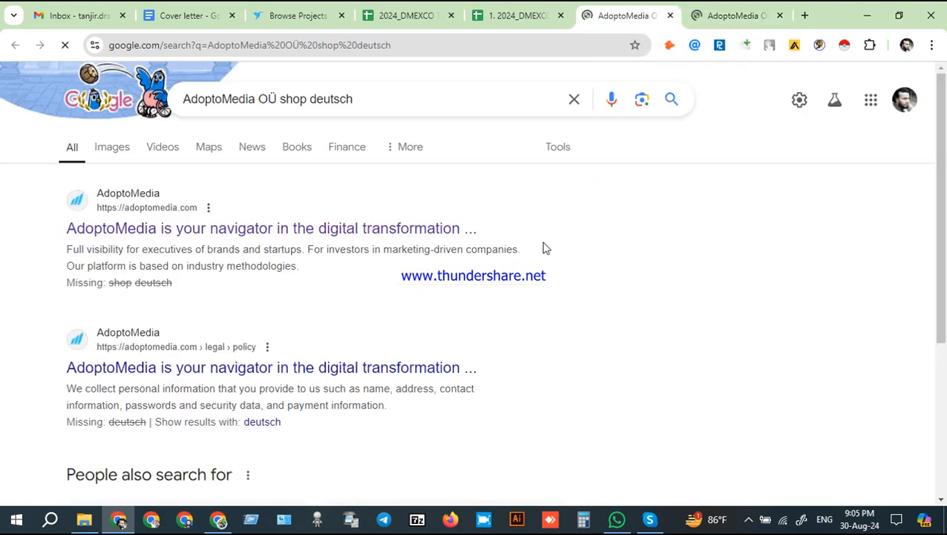
pyautogui.click(743, 14)
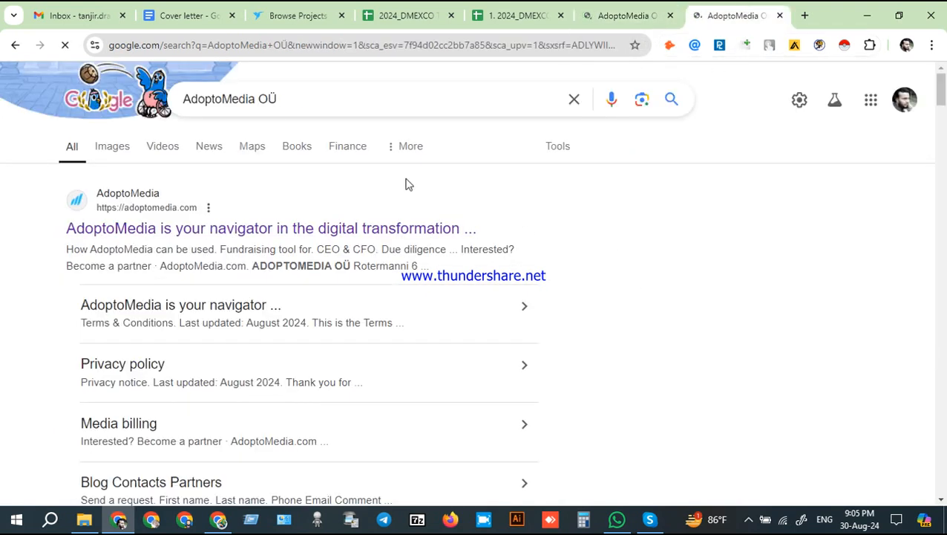
pyautogui.click(490, 10)
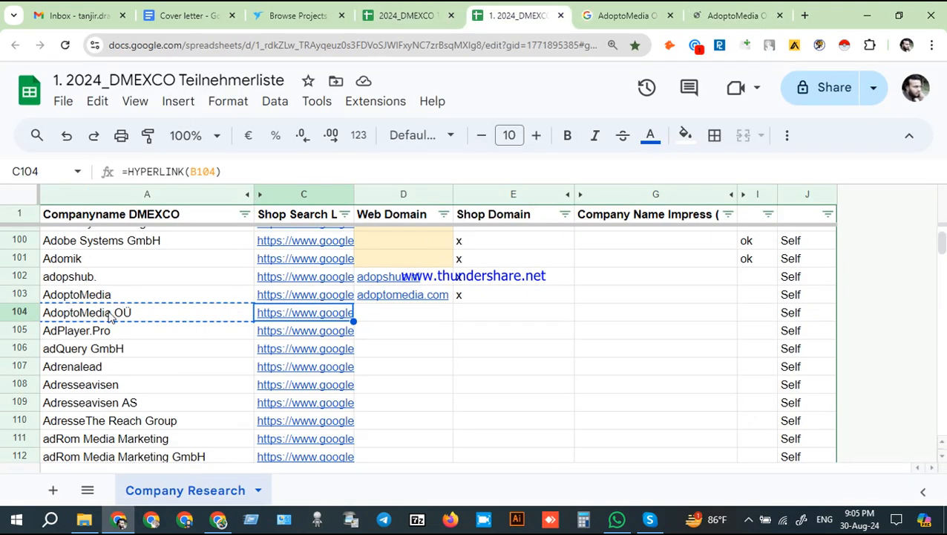
pyautogui.click(445, 300)
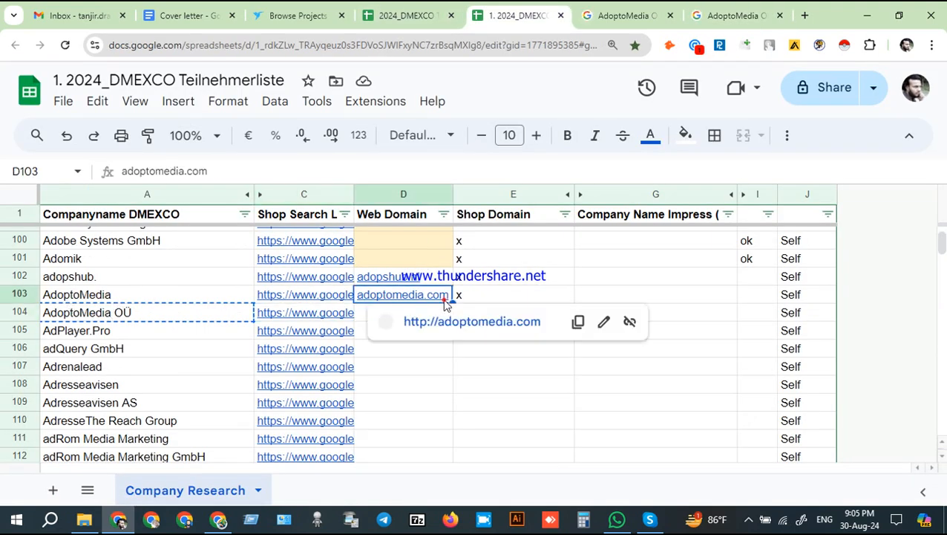
pyautogui.moveTo(450, 304); pyautogui.dragTo(450, 311)
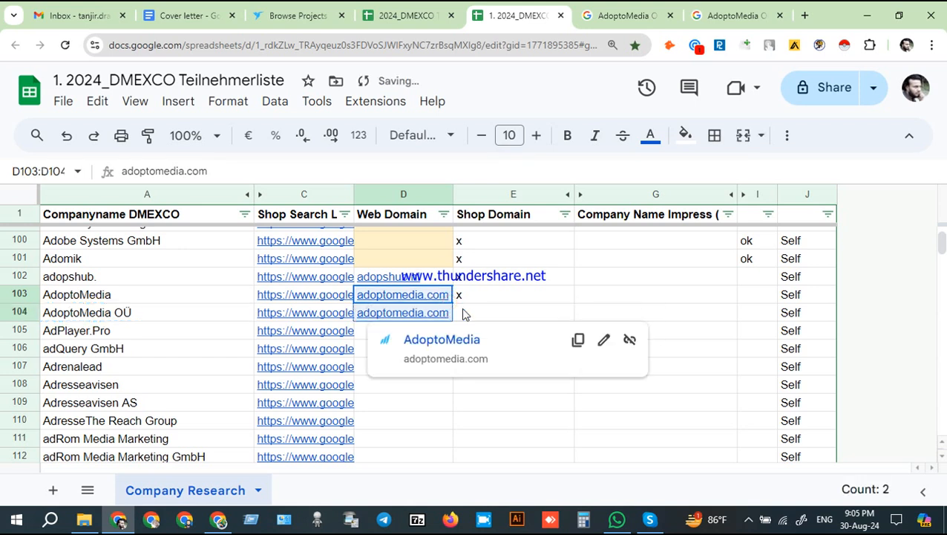
pyautogui.click(481, 310)
pyautogui.write('x')
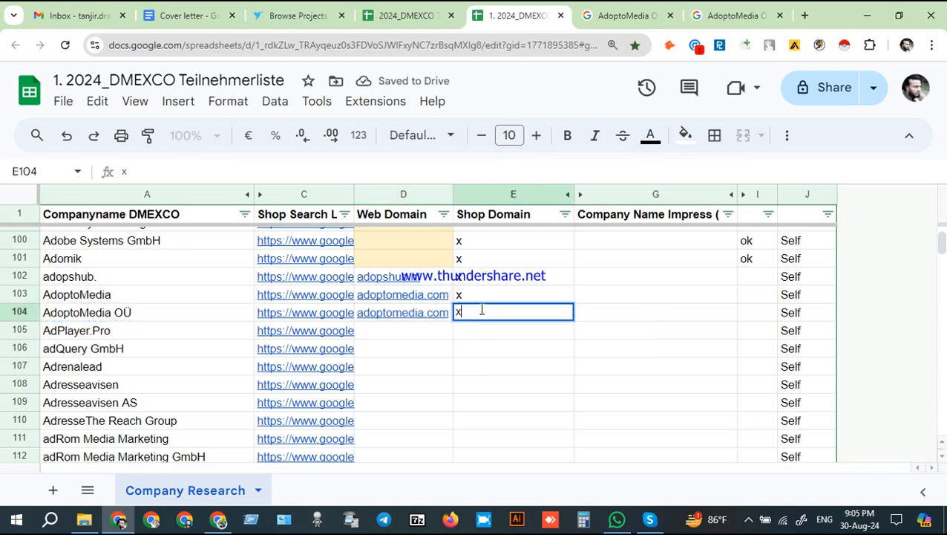
# Step: Copy the company name "AdPlayer.Pro" from row 105 and open that row's shop search link
pyautogui.click(196, 334)
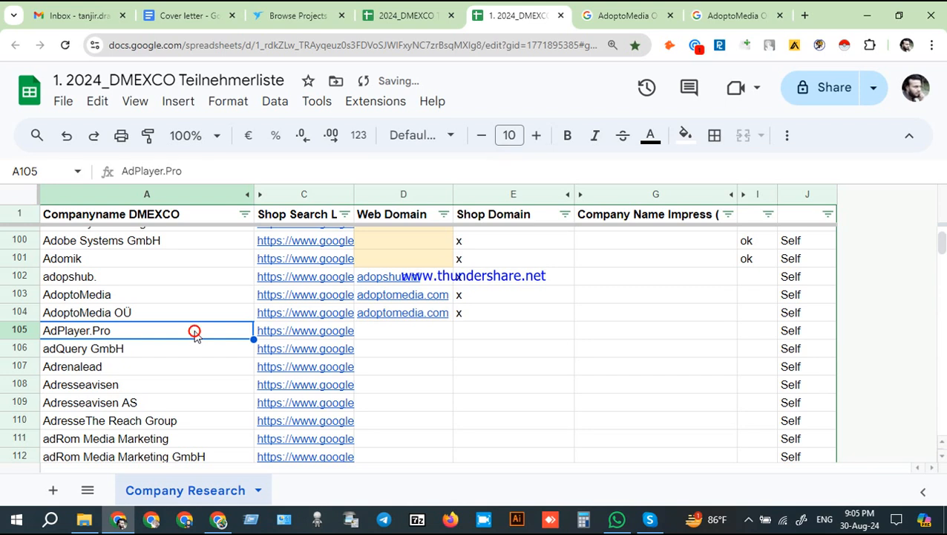
pyautogui.click(296, 338)
pyautogui.click(349, 358)
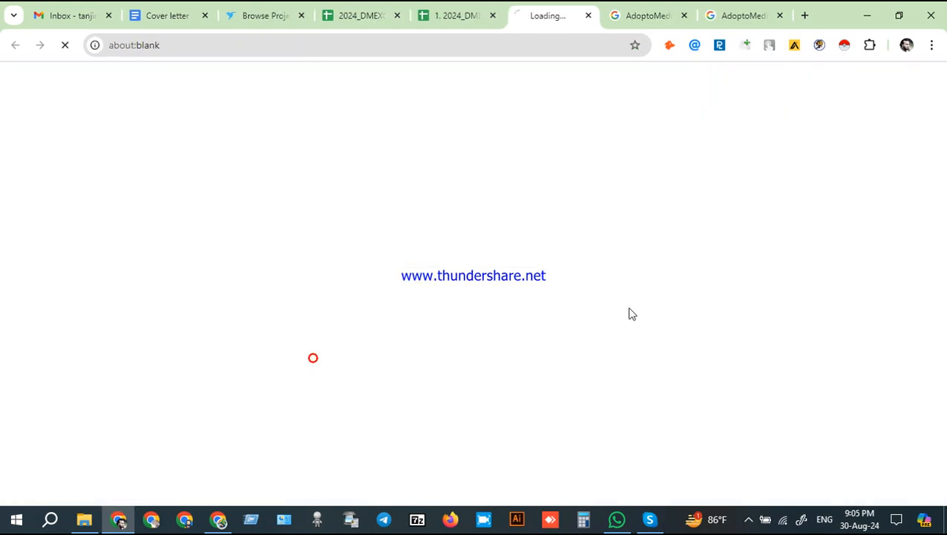
# Step: Compare the similar company names "Adresseavisen" and "Adresseavisen AS" in rows 108 and 109 of the spreadsheet
pyautogui.click(464, 15)
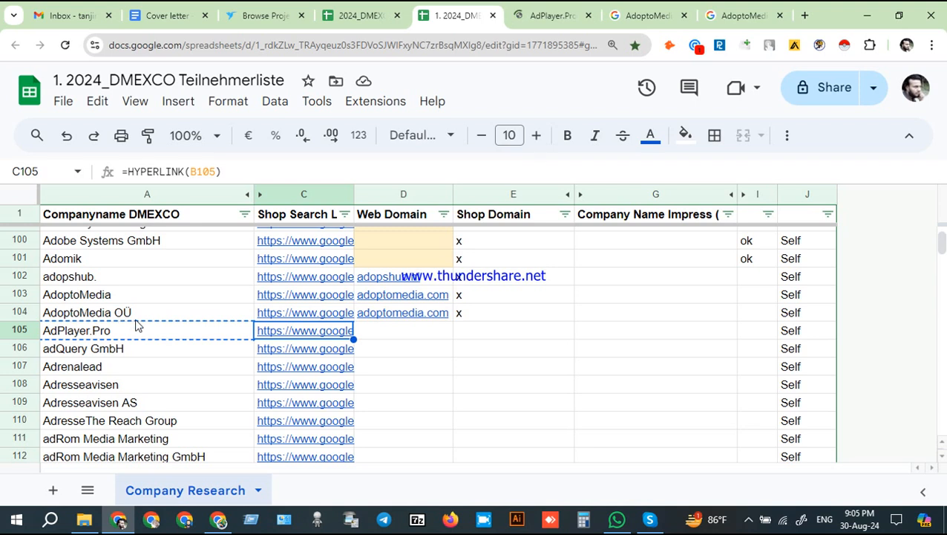
pyautogui.click(101, 403)
pyautogui.click(102, 385)
pyautogui.click(99, 403)
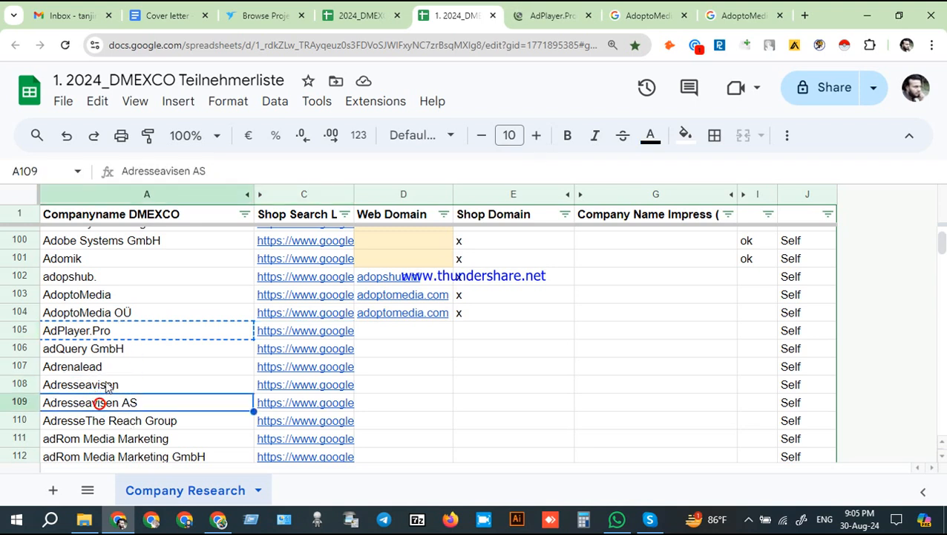
pyautogui.click(105, 383)
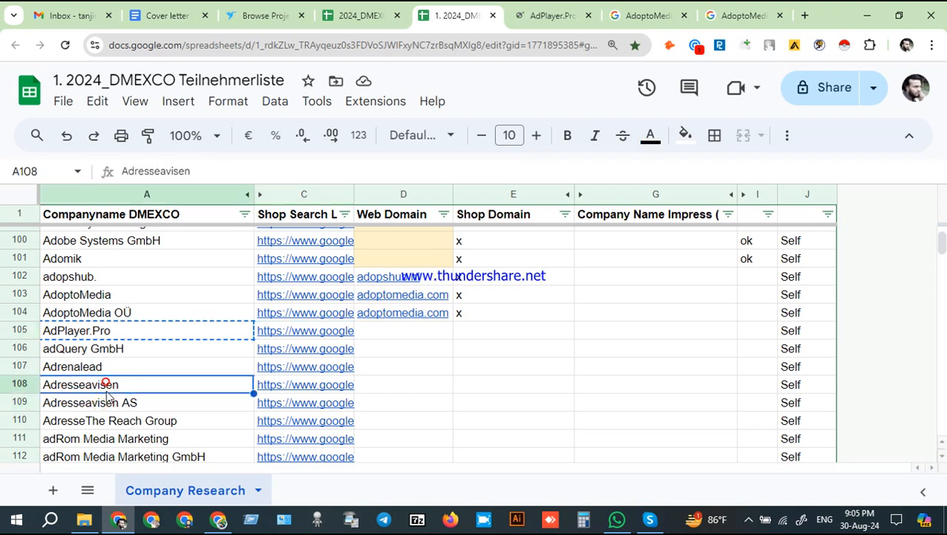
# Step: Search Google for "AdPlayer.Pro" in the old AdoptoMedia OÜ shop search tab and close the other AdoptoMedia OÜ search
pyautogui.click(613, 13)
pyautogui.click(576, 99)
pyautogui.hotkey('ctrl', 'v')
pyautogui.press('Return')
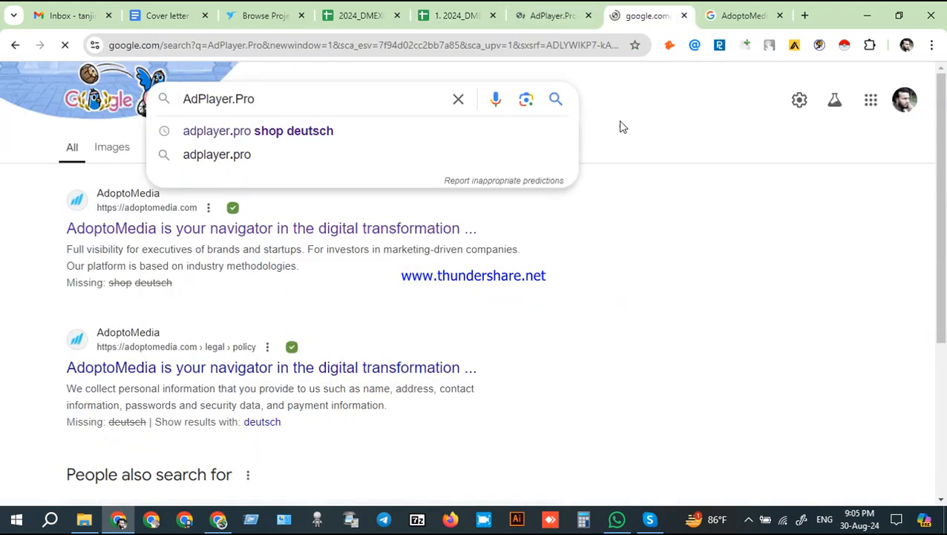
pyautogui.click(779, 15)
# Step: Open the adplayer.pro website from the "AdPlayer.Pro shop deutsch" results and view the company search results
pyautogui.click(603, 16)
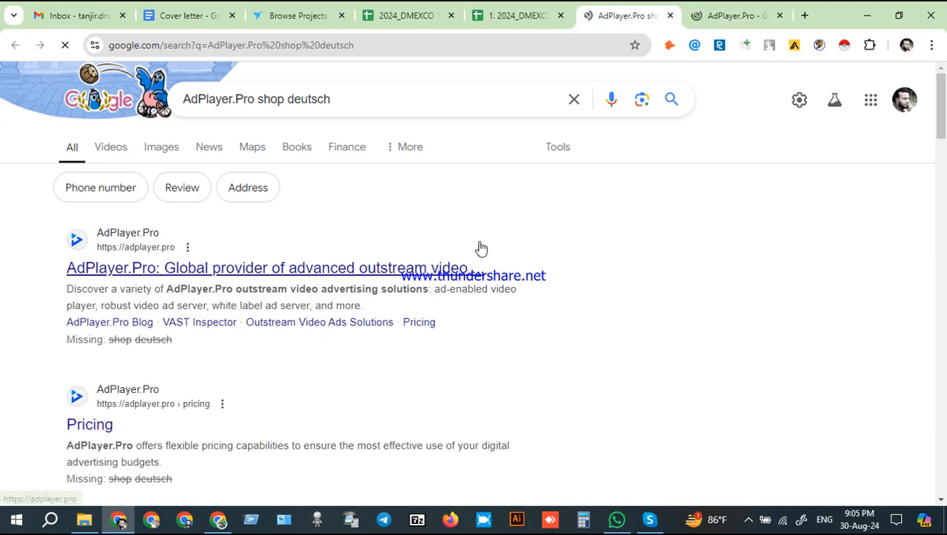
pyautogui.click(160, 269)
pyautogui.click(744, 13)
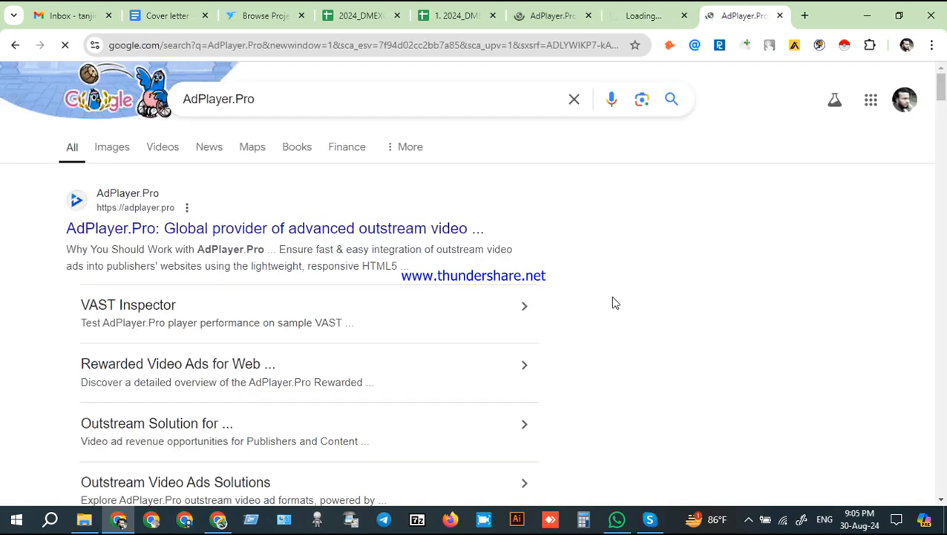
# Step: Copy the AdPlayer.Pro website address and paste it as the web domain for AdPlayer.Pro in row 105
pyautogui.click(627, 8)
pyautogui.doubleClick(229, 51)
pyautogui.moveTo(142, 47); pyautogui.dragTo(199, 49)
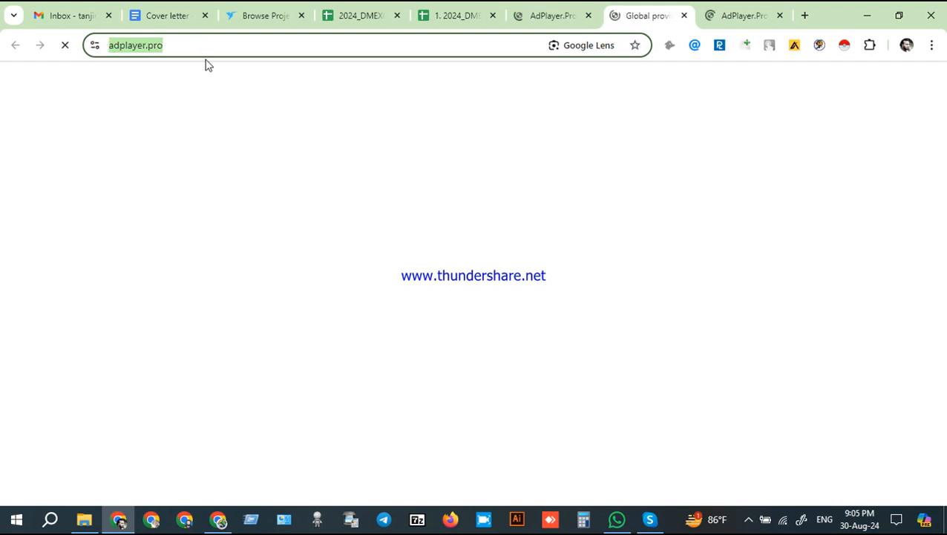
pyautogui.click(442, 16)
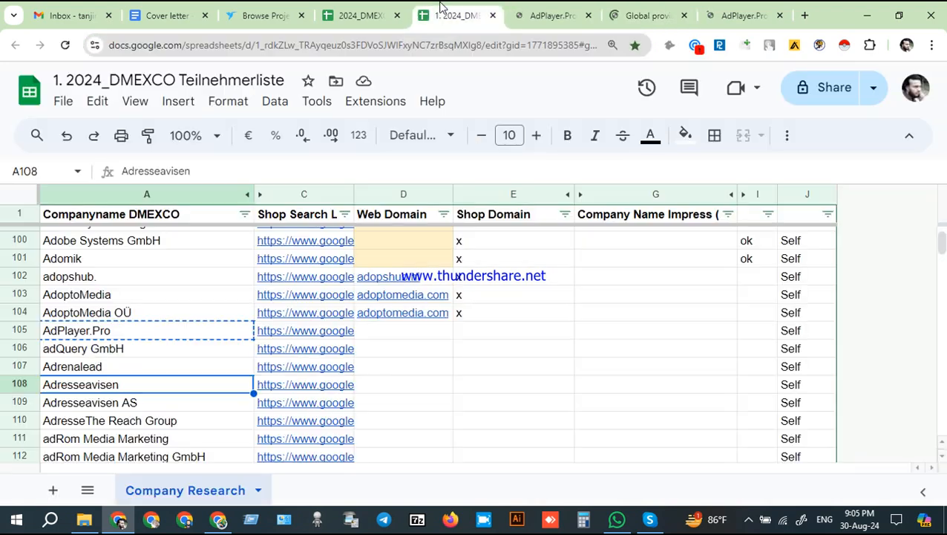
pyautogui.doubleClick(401, 334)
pyautogui.hotkey('ctrl', 'v')
pyautogui.press('Return')
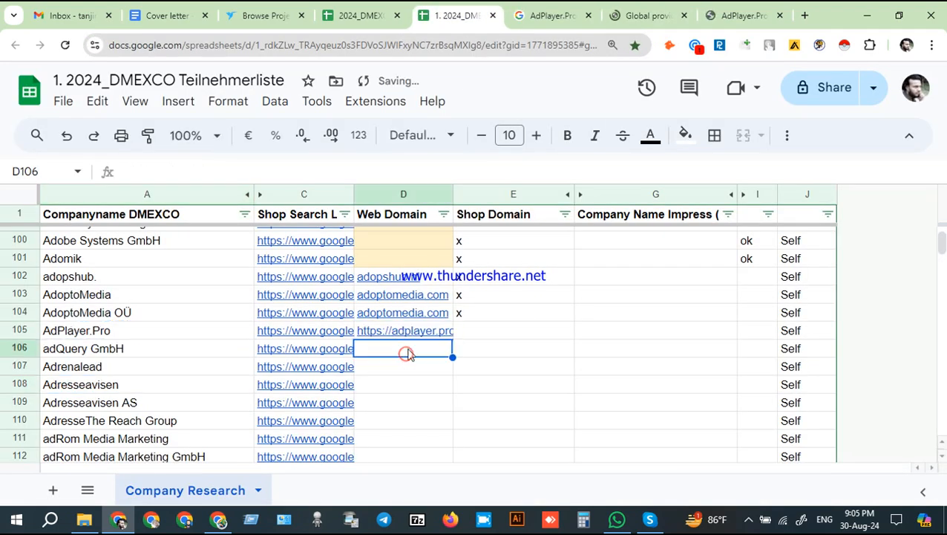
pyautogui.click(438, 334)
pyautogui.click(221, 170)
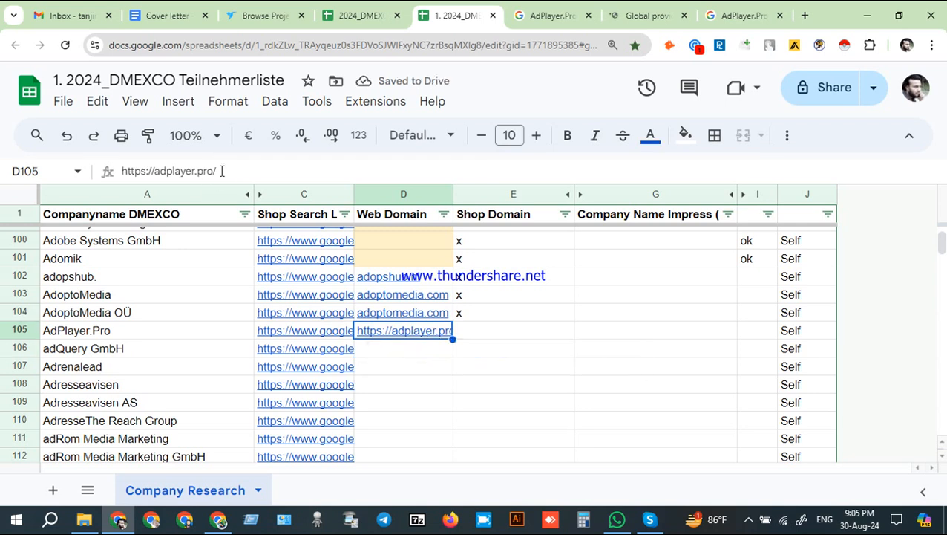
pyautogui.click(221, 171)
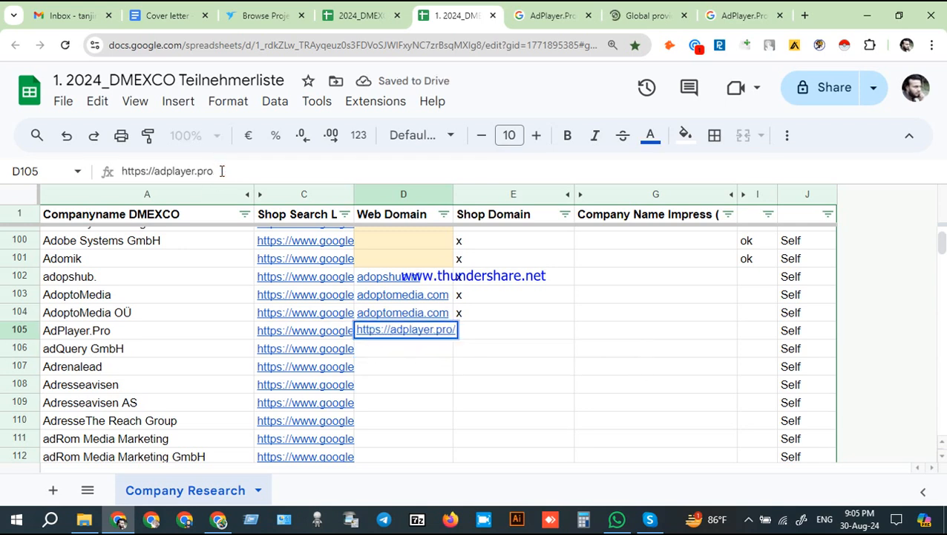
pyautogui.moveTo(153, 171); pyautogui.dragTo(121, 171)
pyautogui.press('BackSpace')
pyautogui.press('Return')
# Step: Check the AdPlayer.Pro website for an online shop, close it, and enter "x" as the shop domain in row 105
pyautogui.click(481, 336)
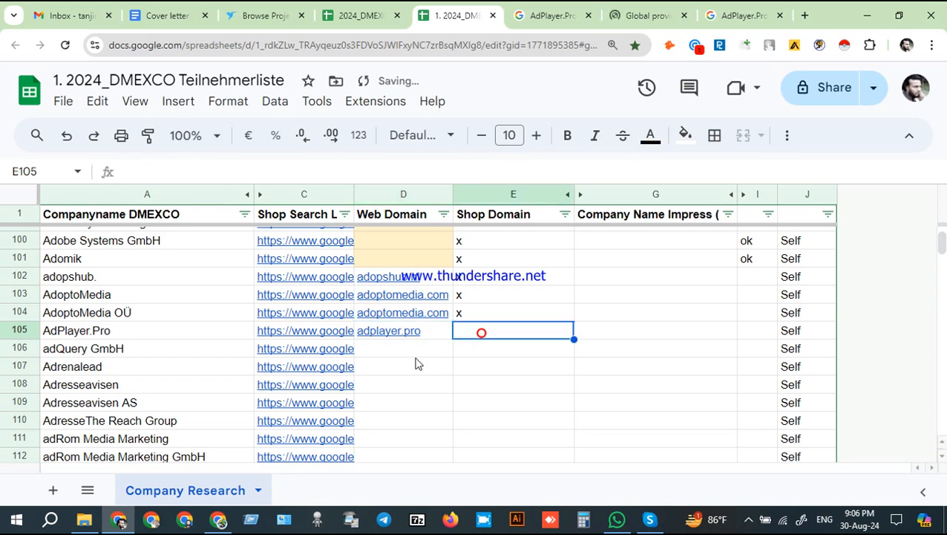
pyautogui.click(633, 11)
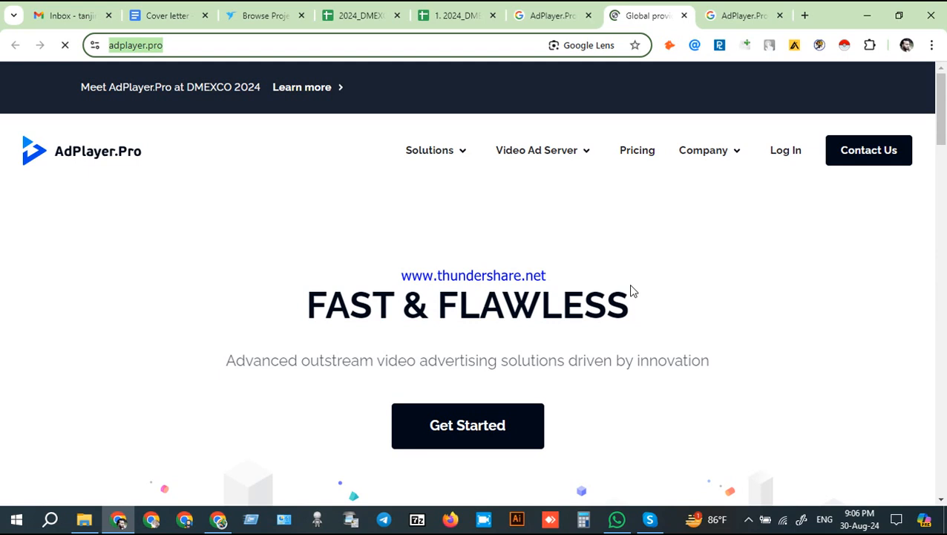
pyautogui.scroll(-8, 623, 301)
pyautogui.scroll(-3, 620, 360)
pyautogui.scroll(10, 621, 360)
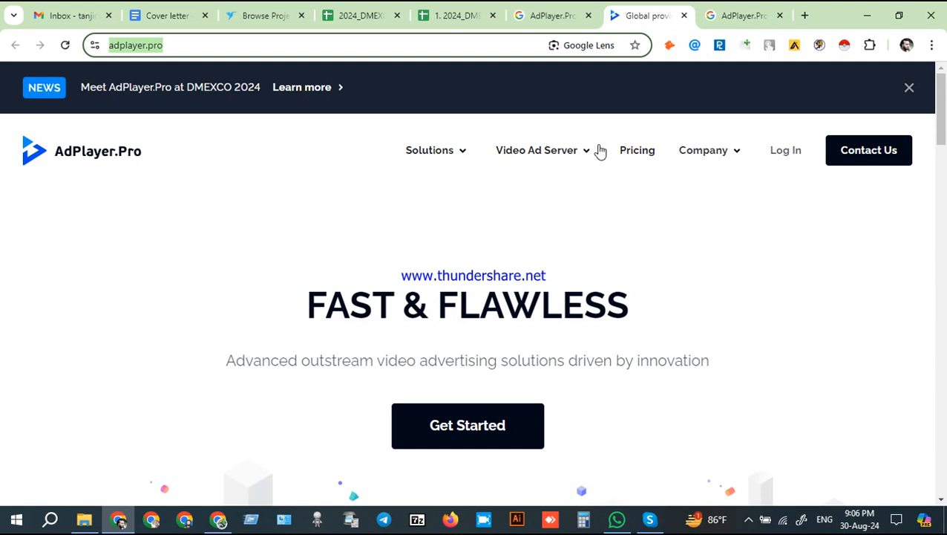
pyautogui.click(684, 16)
pyautogui.click(457, 14)
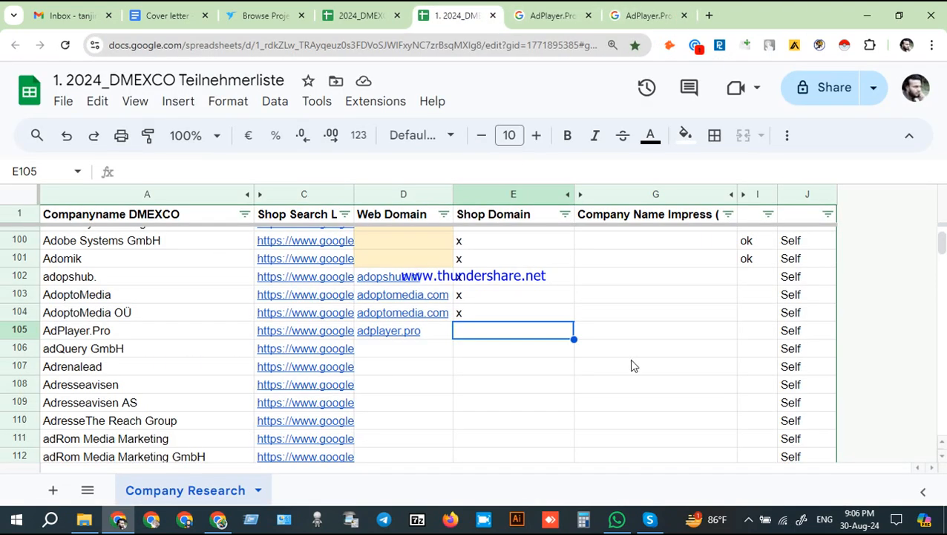
pyautogui.write('x')
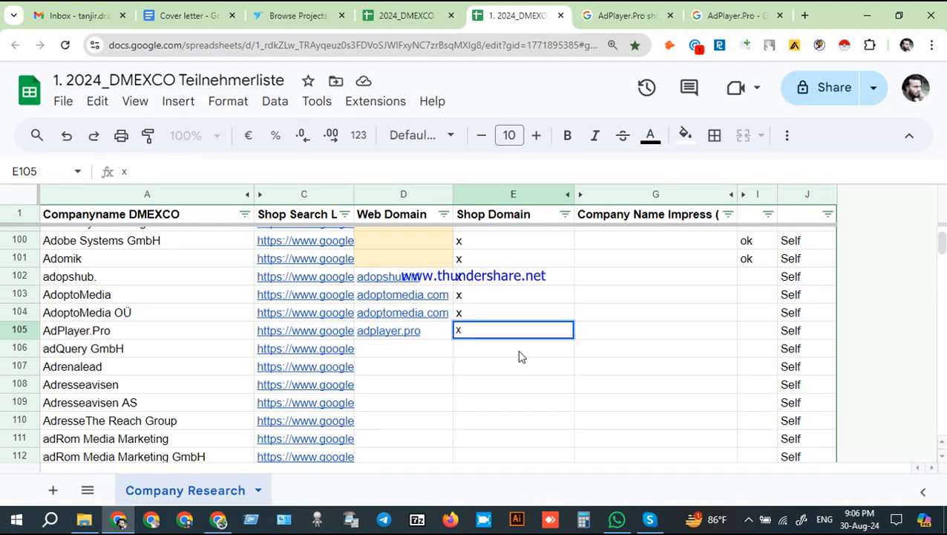
pyautogui.click(521, 352)
# Step: Search Google for "ADLI Nord Deutschland Stiftung & Co. KG" from row 87 and close the old AdPlayer.Pro results page
pyautogui.scroll(5, 594, 364)
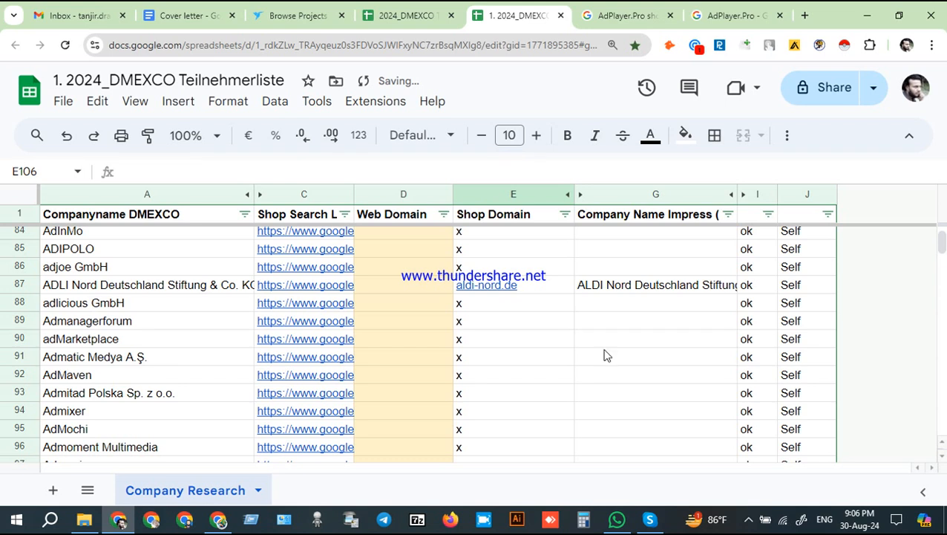
pyautogui.click(163, 291)
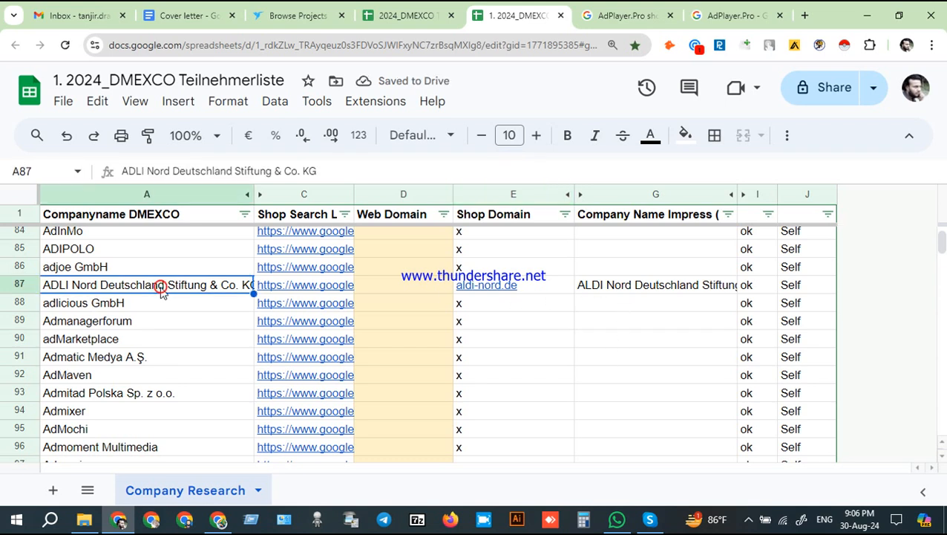
pyautogui.click(643, 13)
pyautogui.click(573, 102)
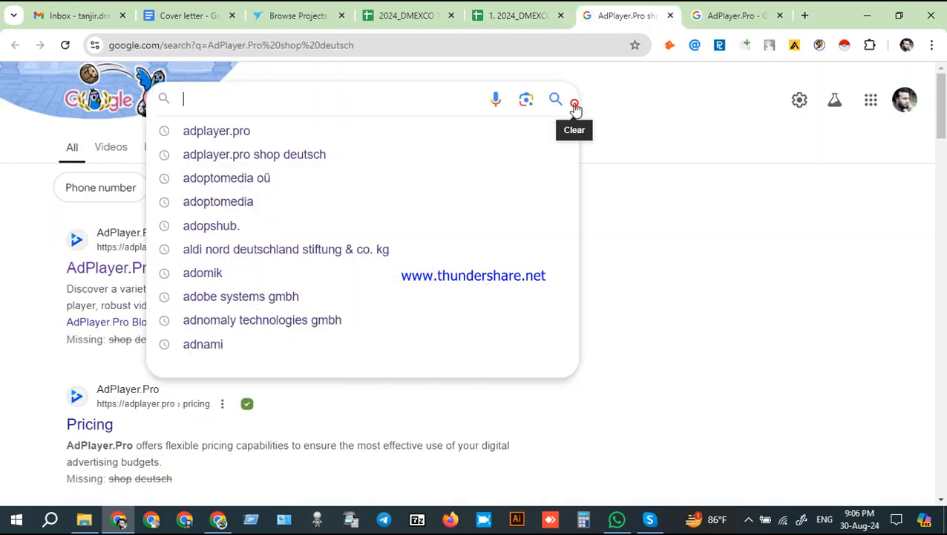
pyautogui.write('ADLI Nord Deutschland Stiftung & Co. KG')
pyautogui.click(573, 104)
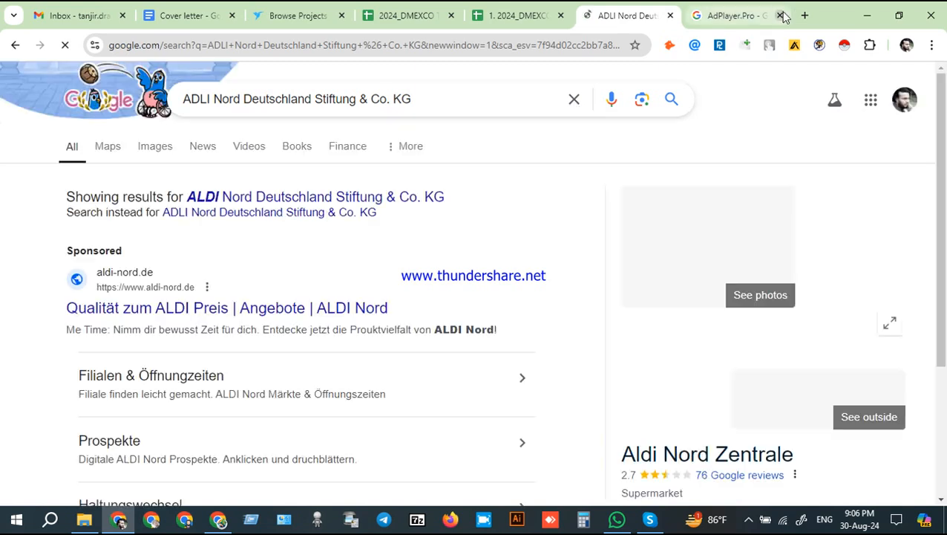
pyautogui.click(781, 16)
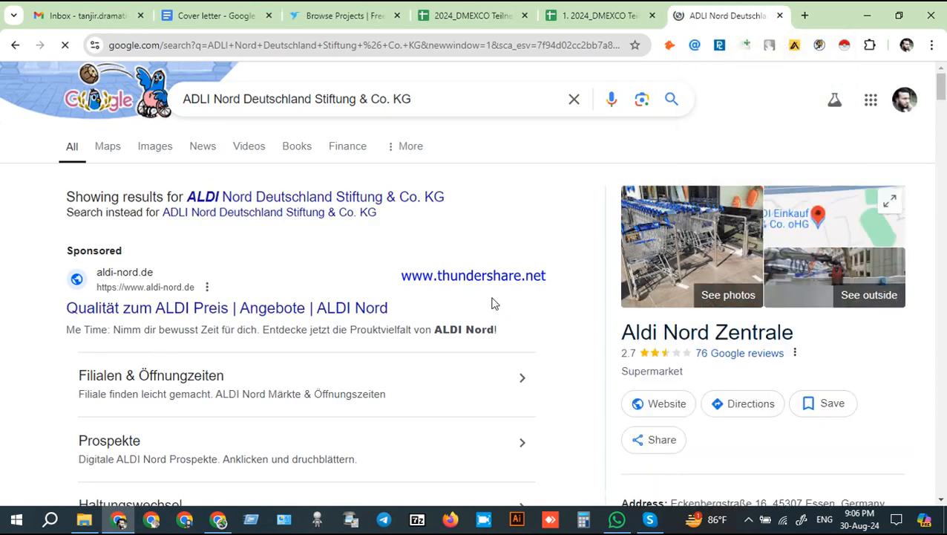
# Step: Open the aldi-nord.de website from the search results in a separate tab and switch to it
pyautogui.scroll(-3, 494, 303)
pyautogui.rightClick(657, 225)
pyautogui.click(698, 235)
pyautogui.scroll(3, 534, 255)
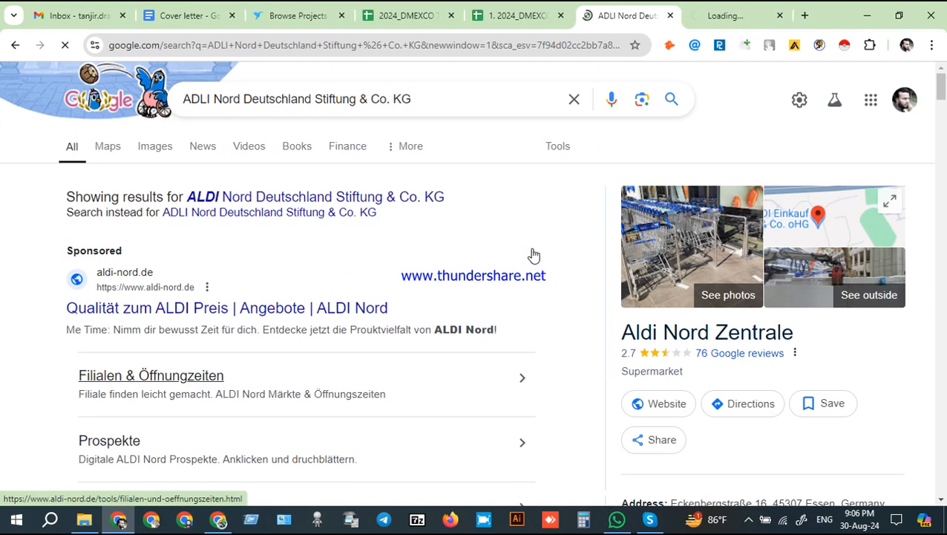
pyautogui.click(731, 16)
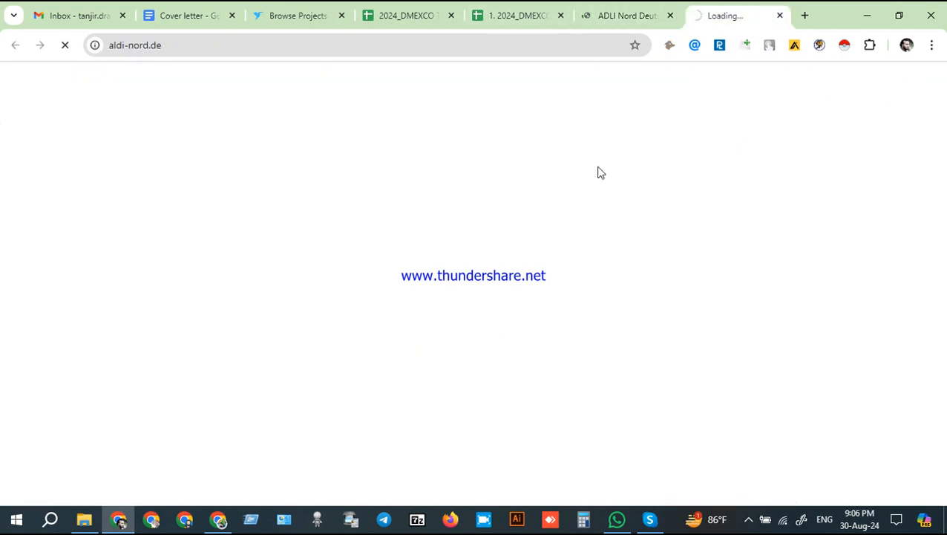
# Step: Copy the domain from the ALDI Nord website address and paste "aldi-nord.de" as the web domain in row 87
pyautogui.click(173, 45)
pyautogui.moveTo(163, 46); pyautogui.dragTo(245, 47)
pyautogui.hotkey('ctrl', 'c')
pyautogui.click(512, 16)
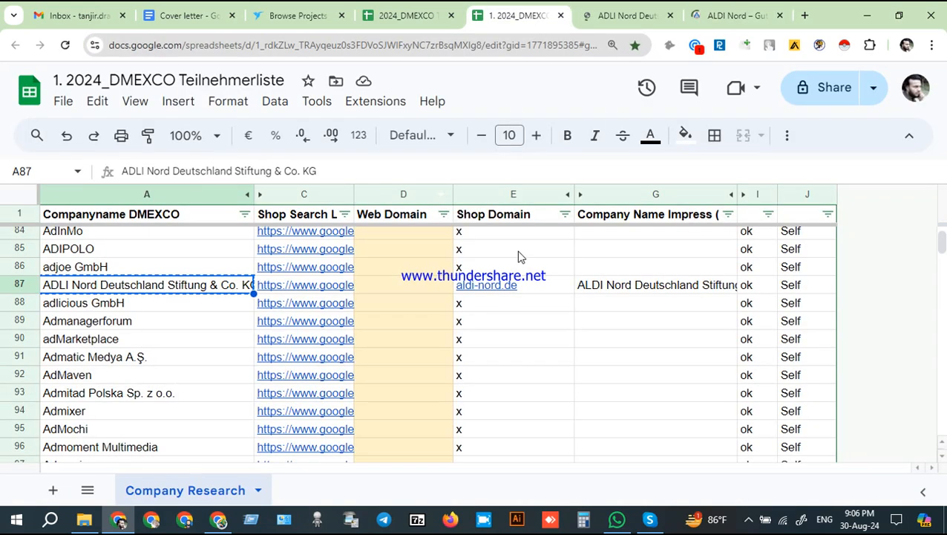
pyautogui.doubleClick(406, 290)
pyautogui.hotkey('ctrl', 'v')
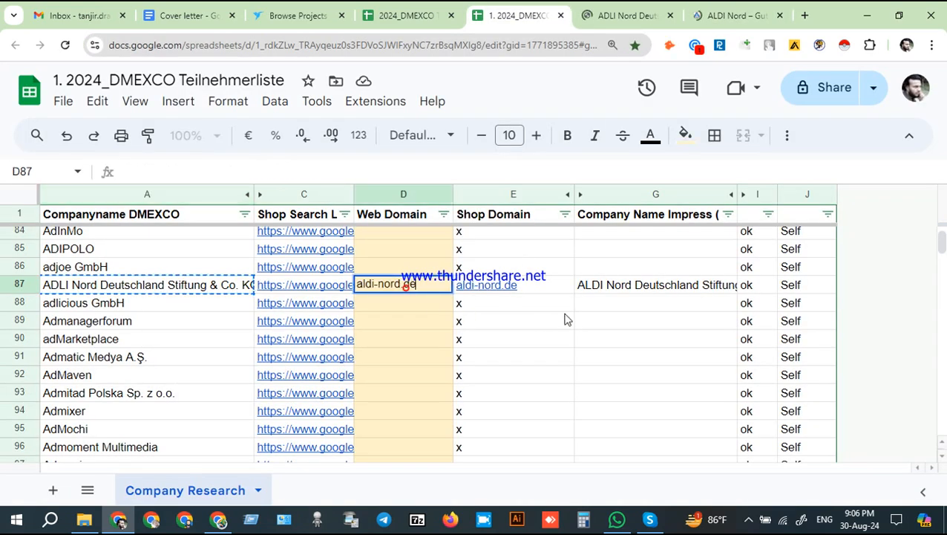
pyautogui.click(602, 318)
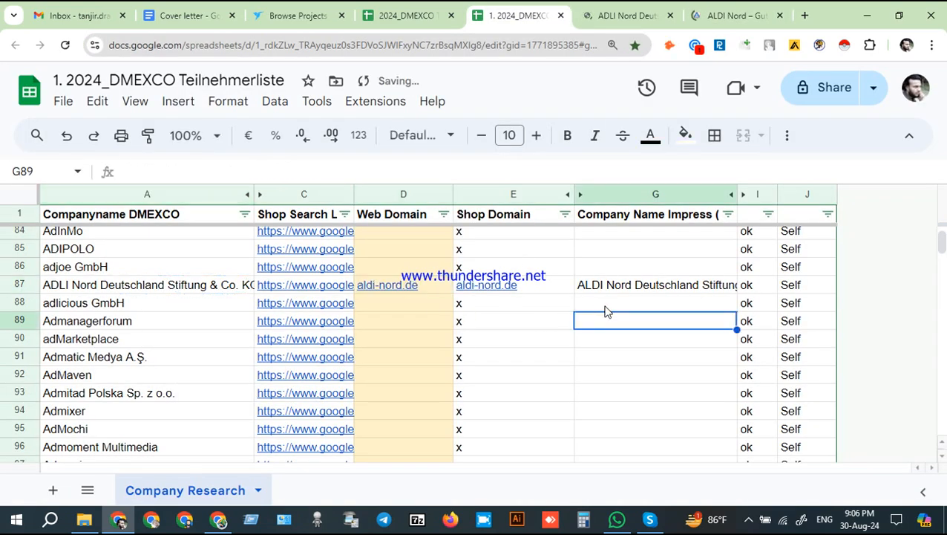
# Step: Examine the ALDI Nord homepage, its product categories and its online offers for signs of an online shop
pyautogui.moveTo(573, 292)
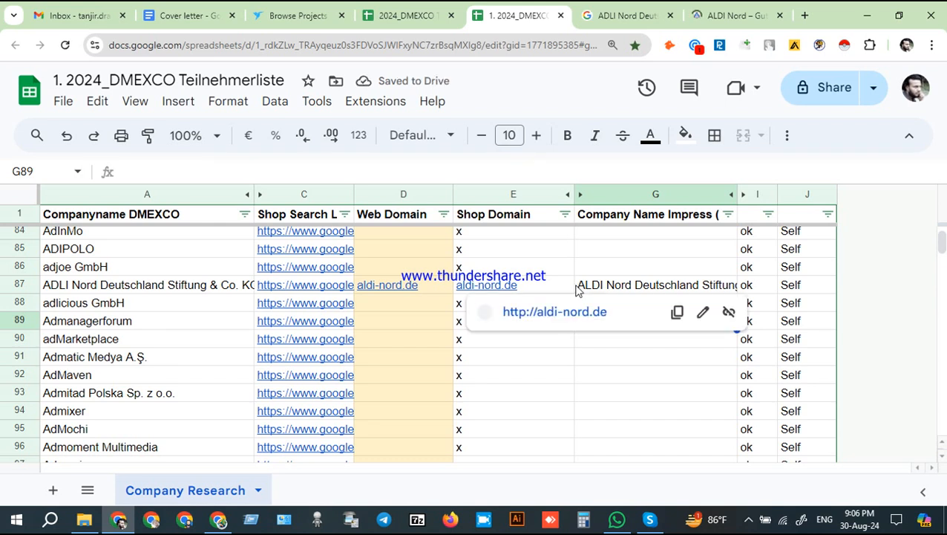
pyautogui.click(735, 15)
pyautogui.moveTo(762, 246)
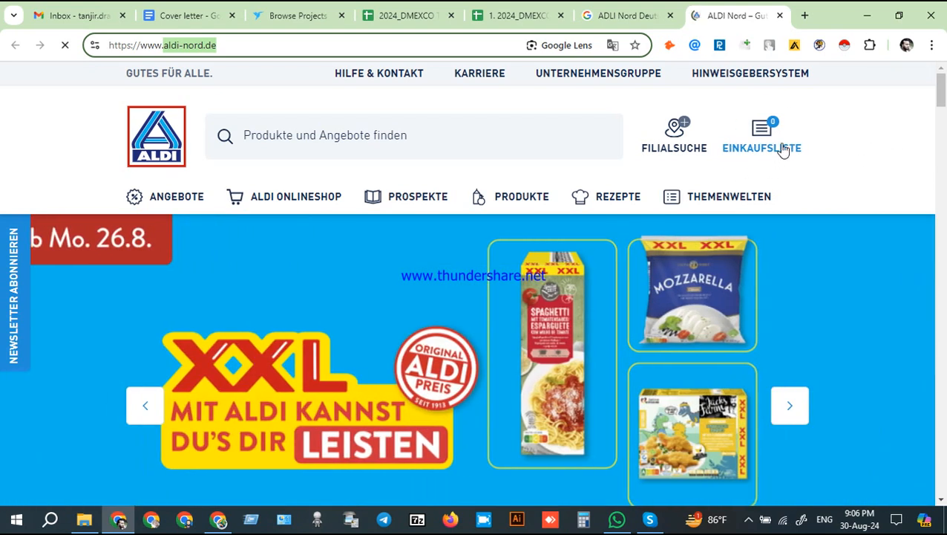
pyautogui.moveTo(942, 100); pyautogui.dragTo(942, 380)
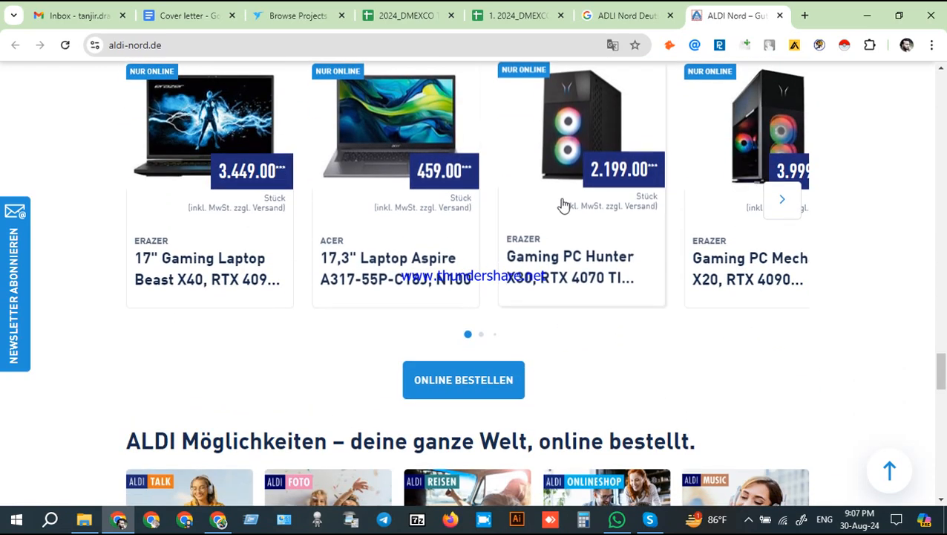
pyautogui.moveTo(937, 370); pyautogui.dragTo(946, 75)
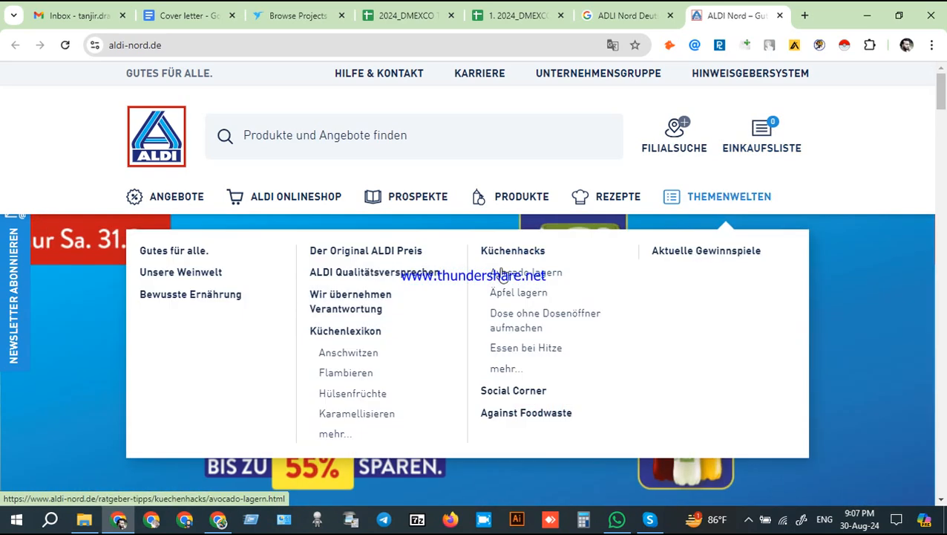
pyautogui.moveTo(517, 214)
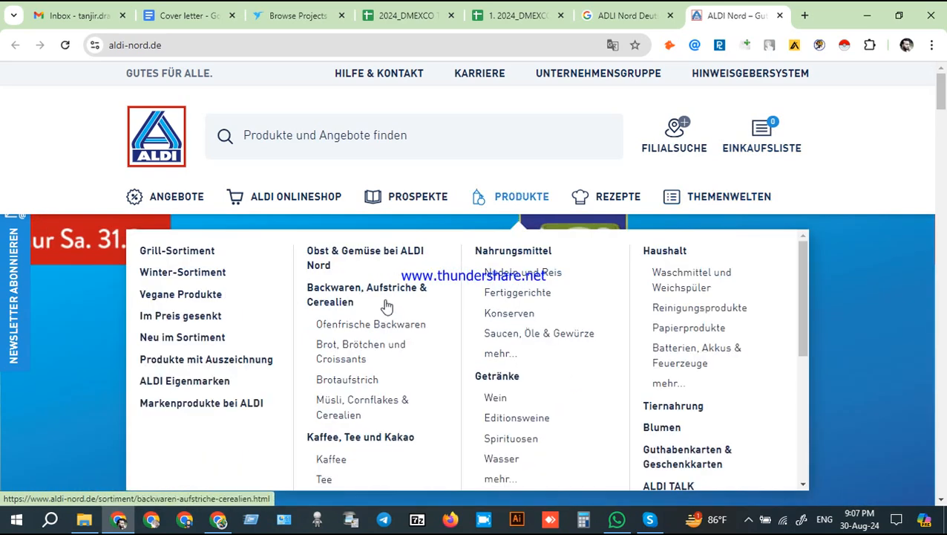
pyautogui.scroll(-3, 599, 332)
pyautogui.scroll(-10, 598, 332)
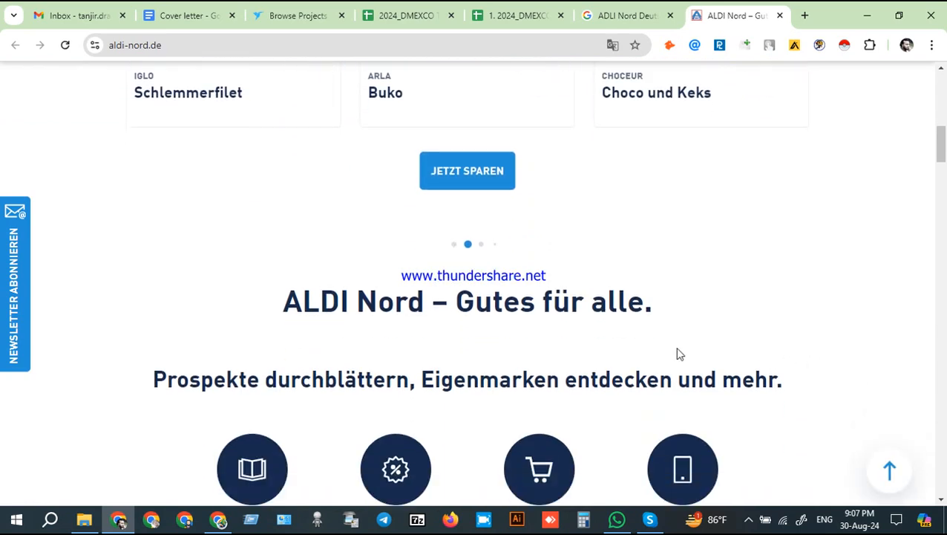
pyautogui.scroll(-20, 664, 353)
pyautogui.scroll(-15, 652, 365)
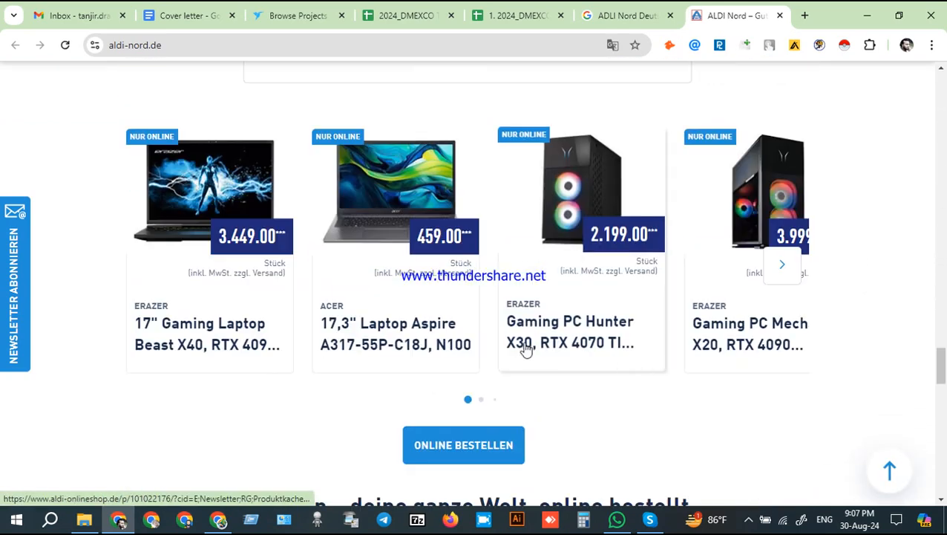
pyautogui.moveTo(941, 366); pyautogui.dragTo(945, 454)
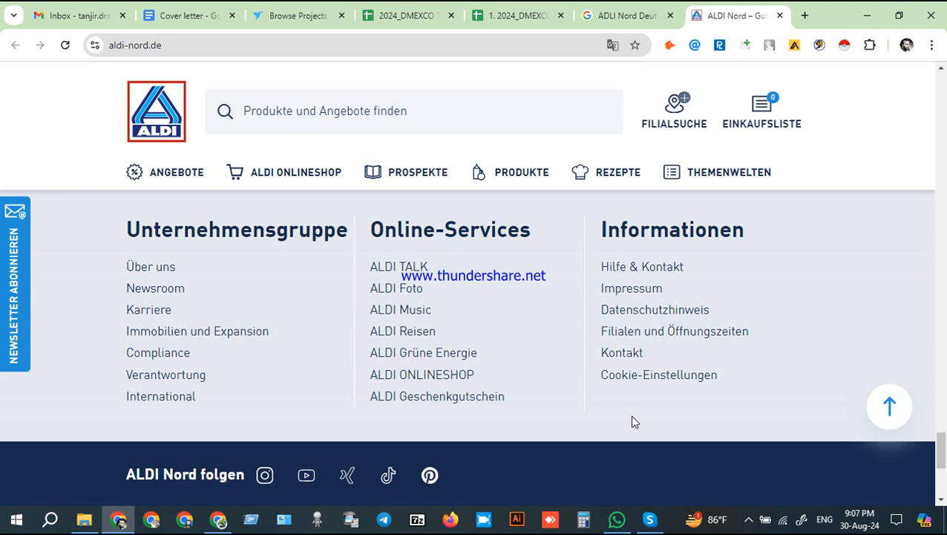
# Step: Open the Impressum page from the ALDI Nord footer and select the legal company name "ALDI Nord Deutschland Stiftung & Co. KG"
pyautogui.scroll(-4, 634, 421)
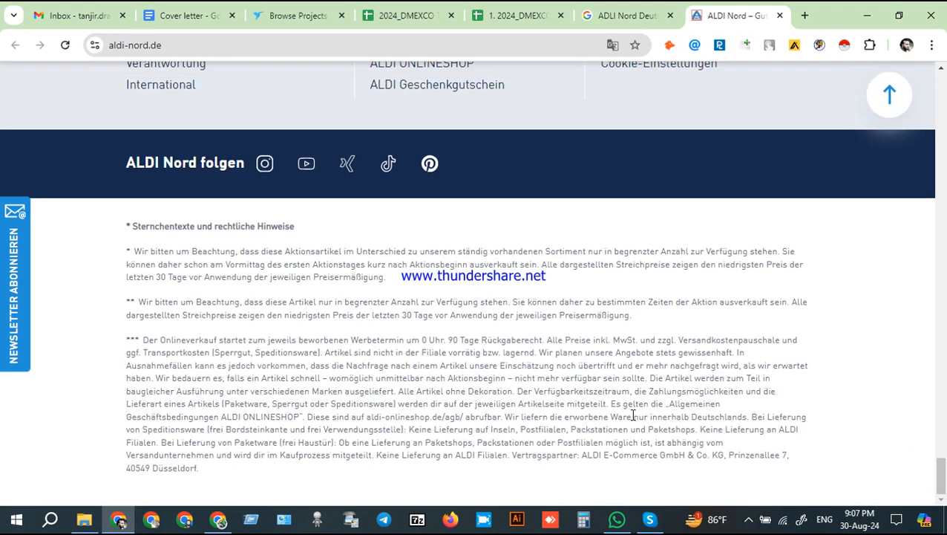
pyautogui.scroll(5, 571, 373)
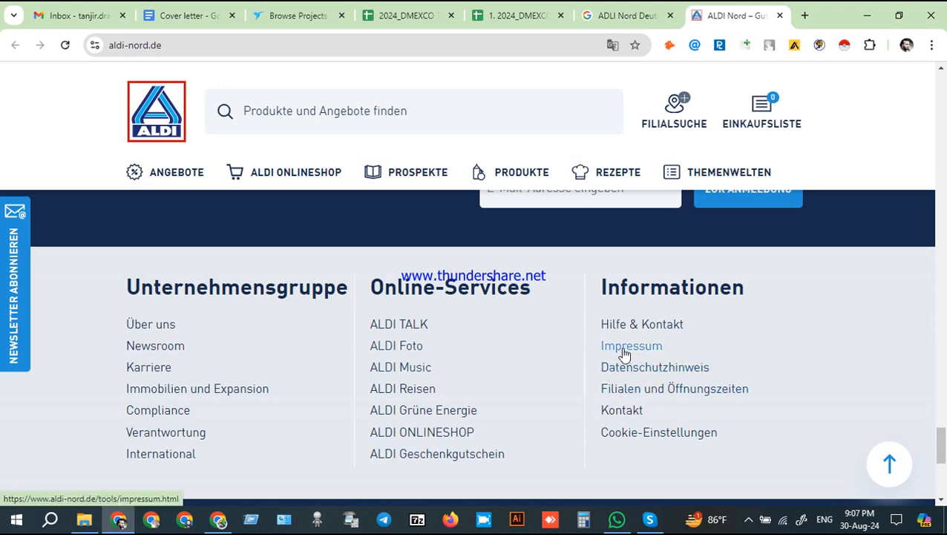
pyautogui.click(627, 348)
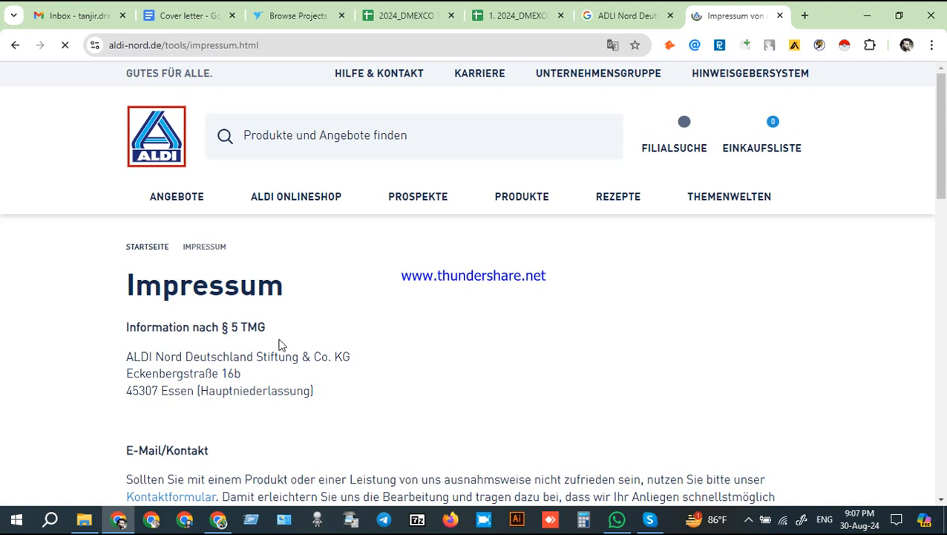
pyautogui.moveTo(354, 358); pyautogui.dragTo(129, 357)
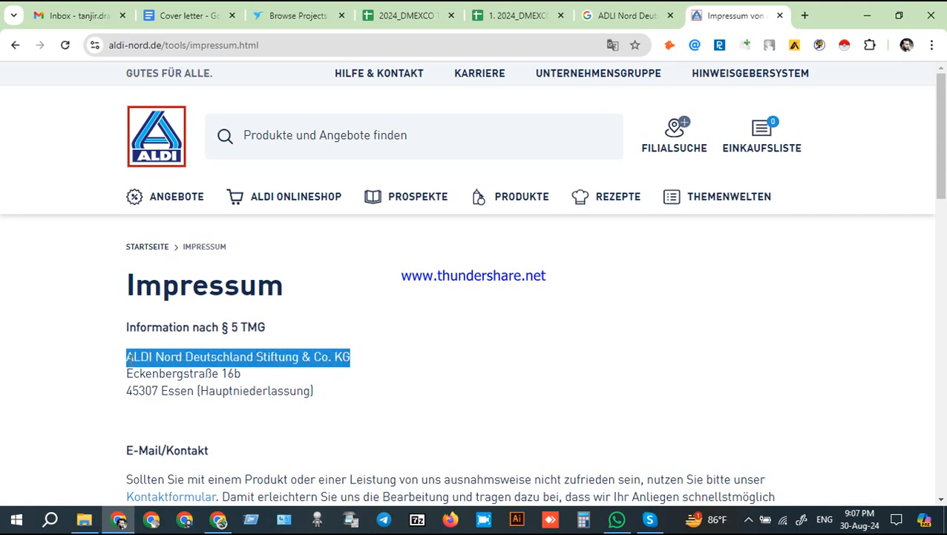
# Step: Return to the spreadsheet and check the Impressum company name entered in row 87 against the name on the website
pyautogui.click(475, 11)
pyautogui.click(665, 290)
pyautogui.doubleClick(649, 283)
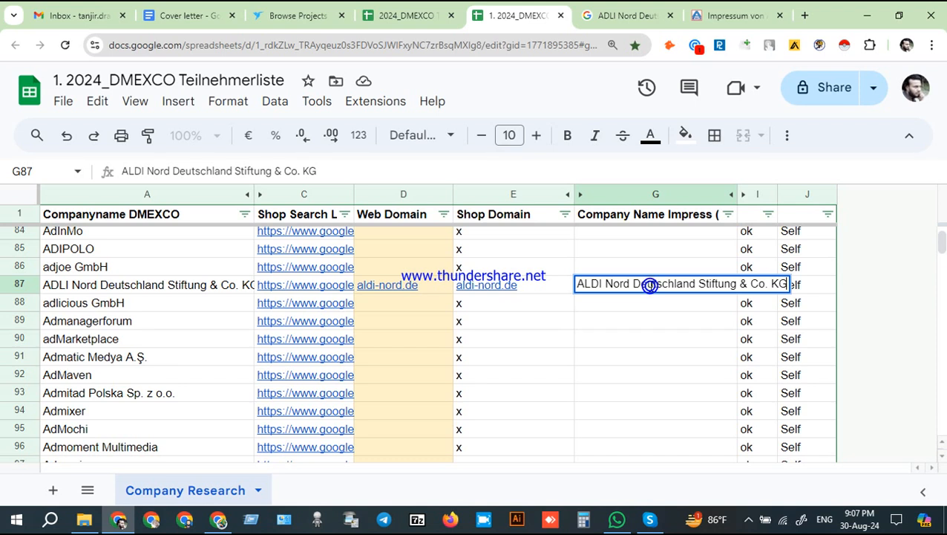
pyautogui.click(627, 313)
pyautogui.click(627, 312)
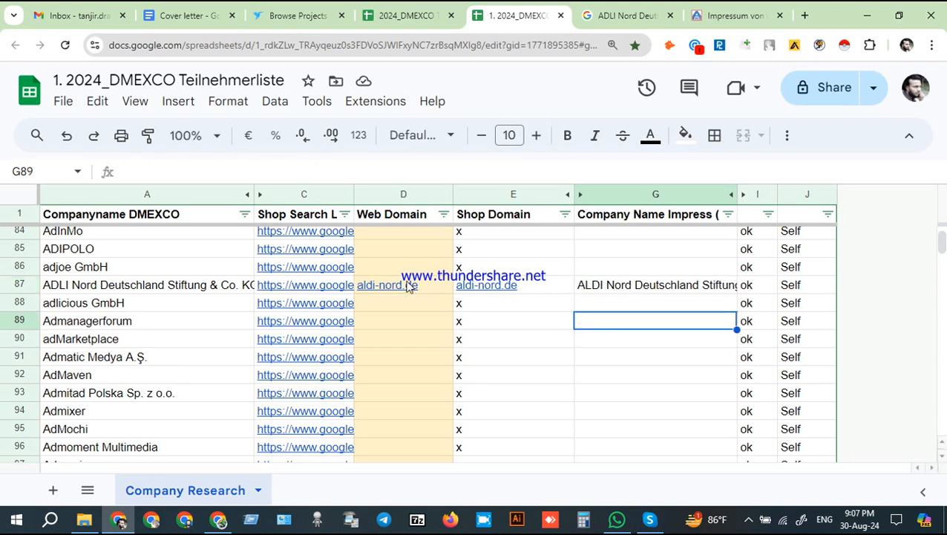
pyautogui.click(667, 290)
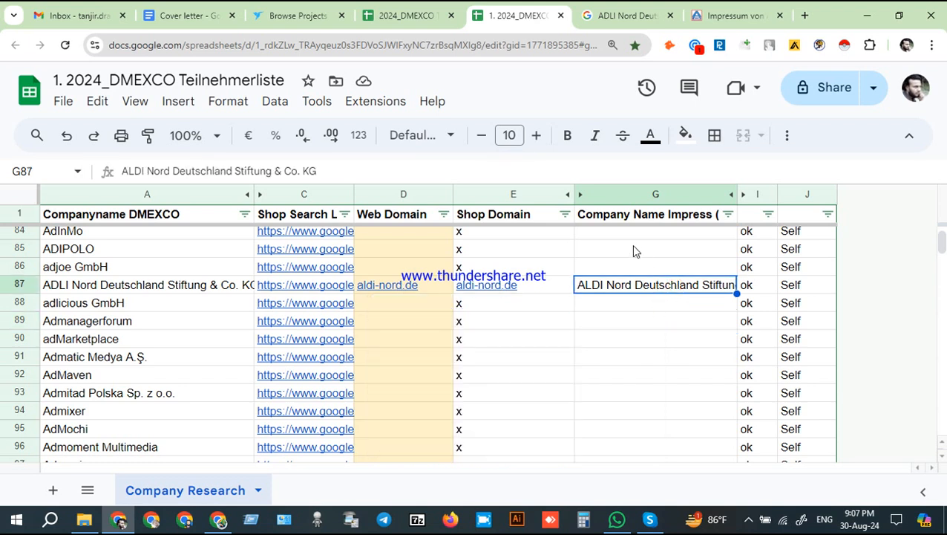
pyautogui.click(626, 289)
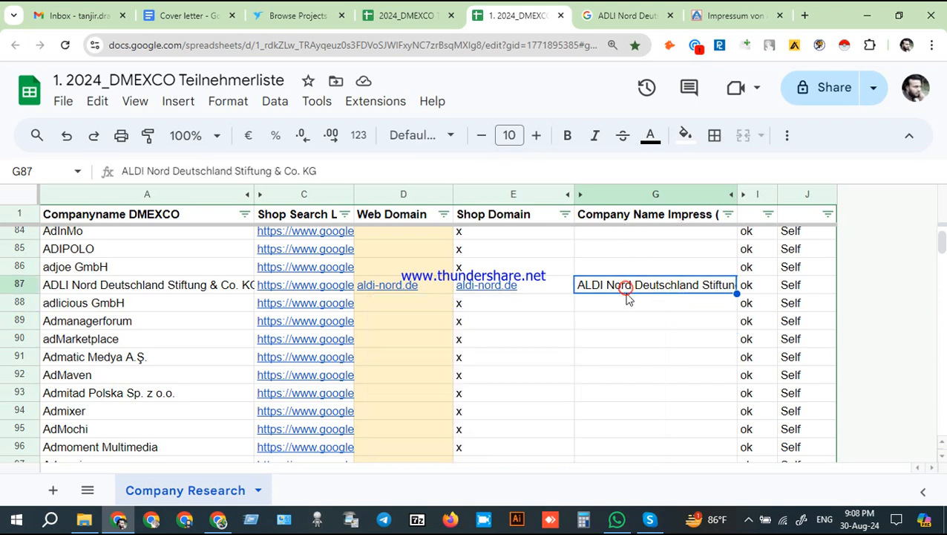
# Step: Change the column G header to "Company Name Impressum (Germany, Austria, Switzerland)"
pyautogui.click(709, 215)
pyautogui.doubleClick(709, 214)
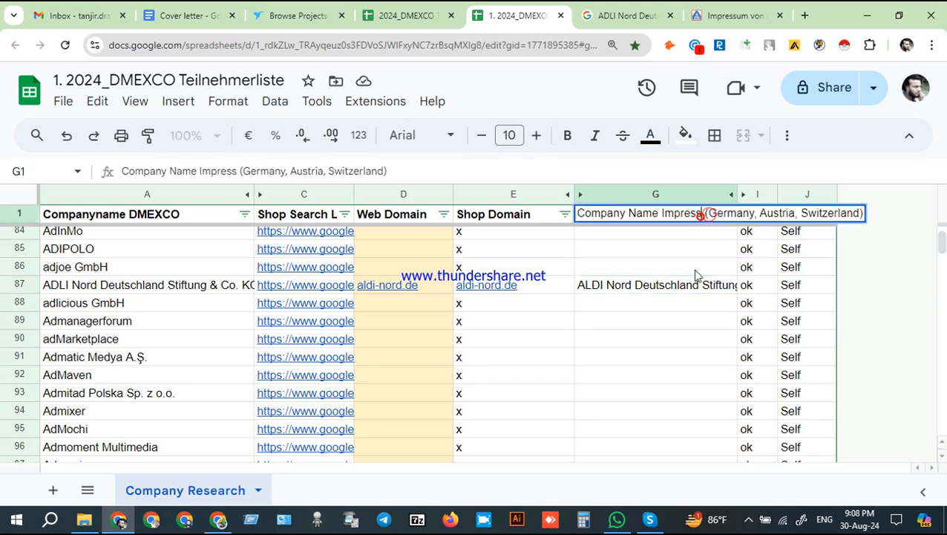
pyautogui.write('um')
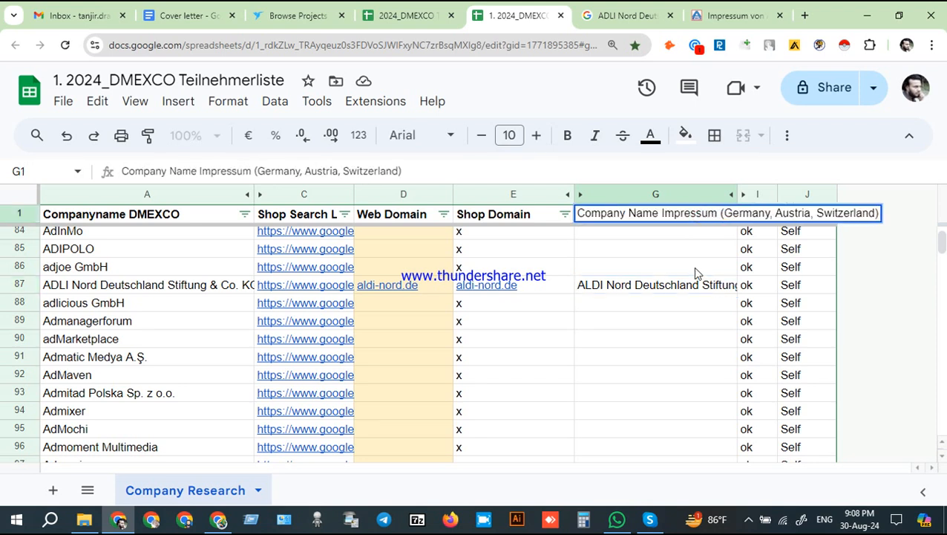
pyautogui.click(696, 272)
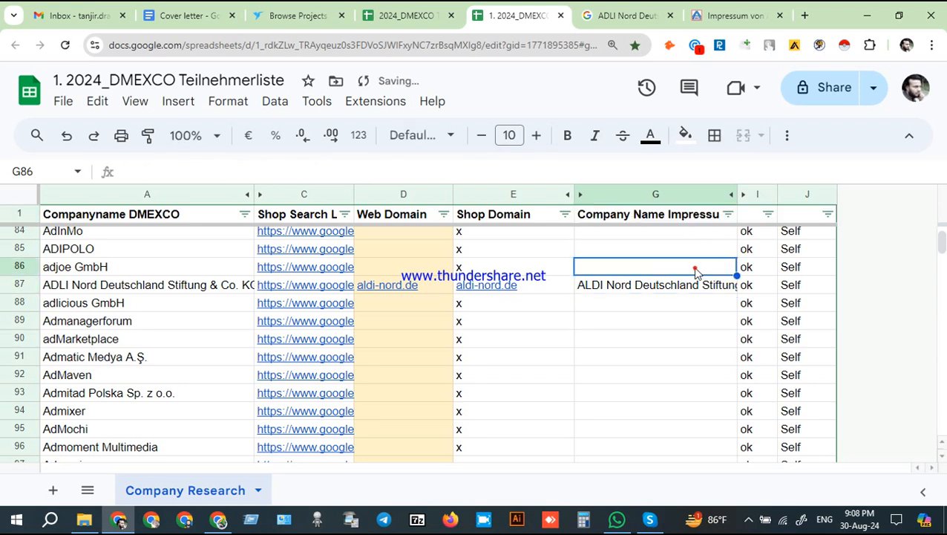
# Step: Review the filled-in examples in rows 2 to 4, copying their shop domains and selecting the matching Web Domain cells
pyautogui.click(636, 295)
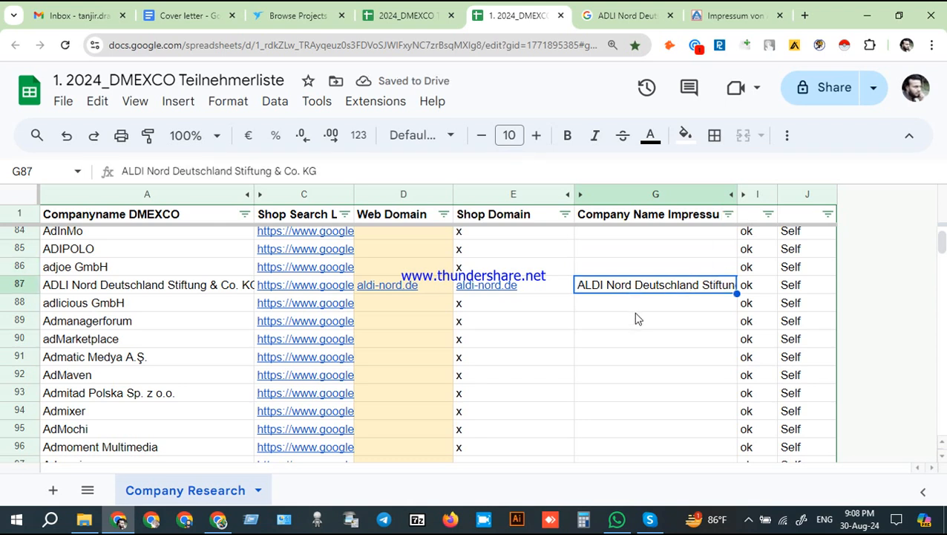
pyautogui.scroll(20, 637, 316)
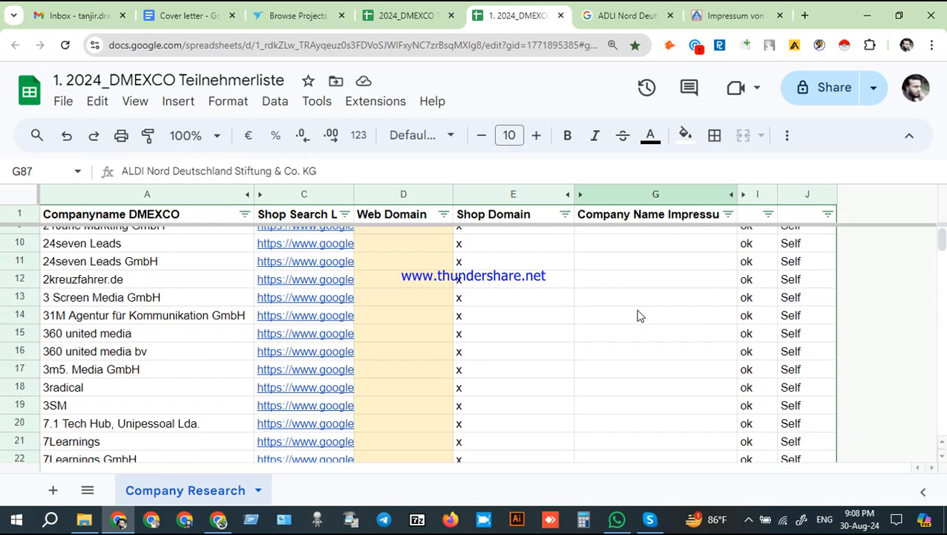
pyautogui.scroll(5, 639, 316)
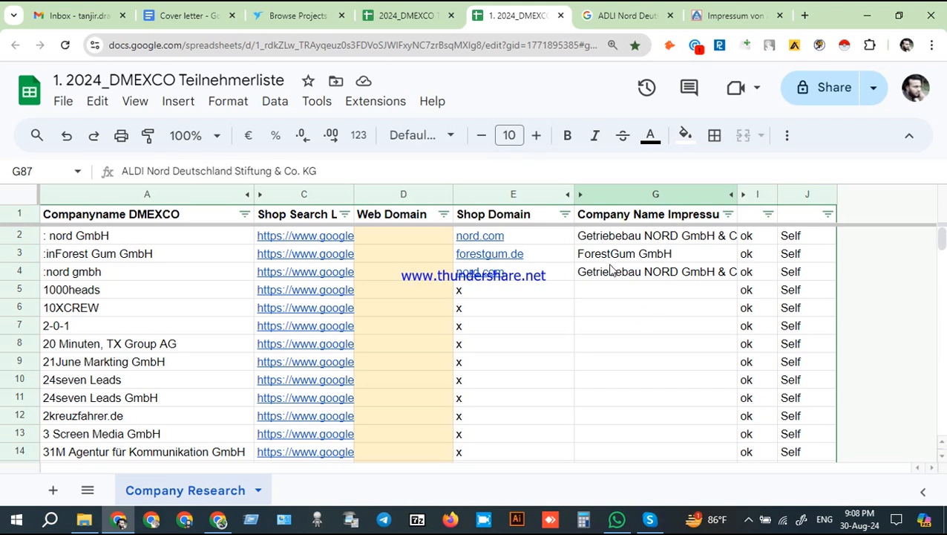
pyautogui.moveTo(516, 243); pyautogui.dragTo(517, 277)
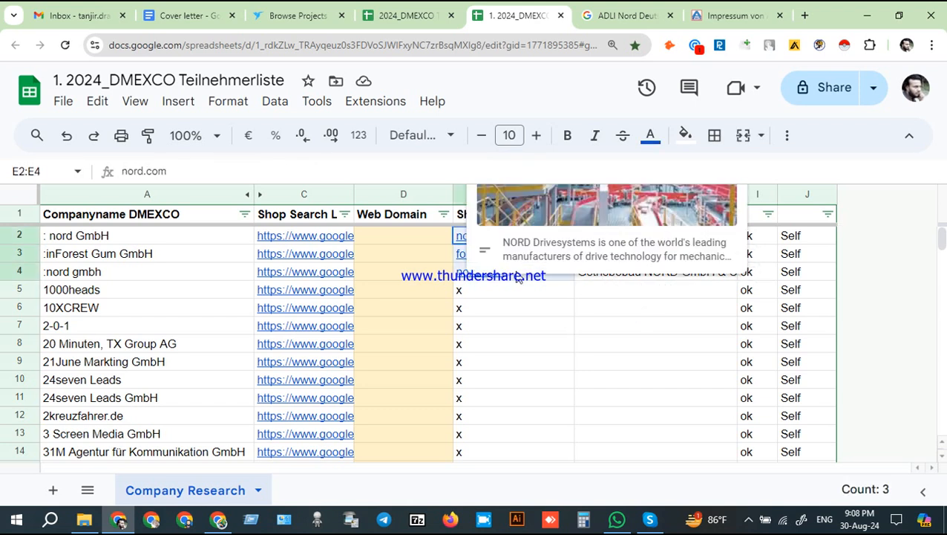
pyautogui.hotkey('ctrl', 'c')
pyautogui.moveTo(518, 277); pyautogui.dragTo(623, 313)
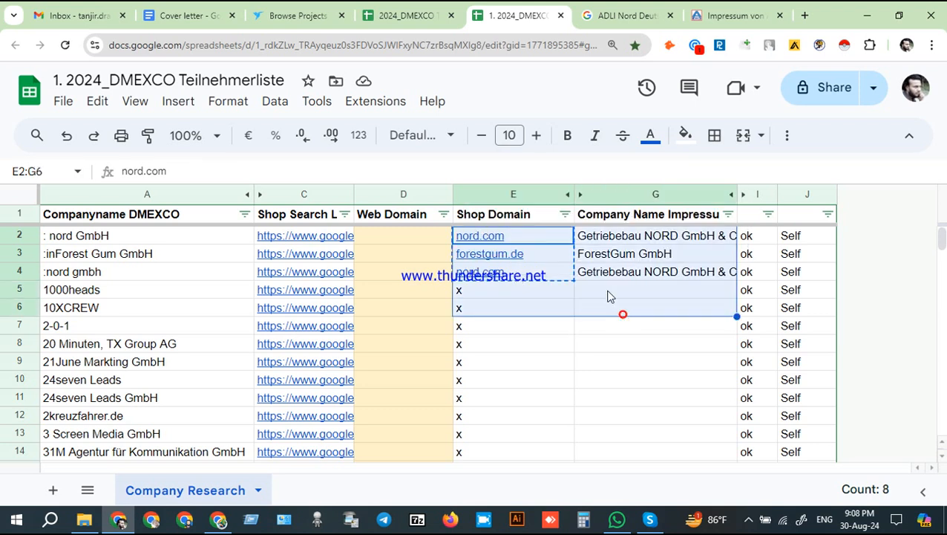
pyautogui.click(609, 253)
pyautogui.moveTo(406, 243); pyautogui.dragTo(404, 273)
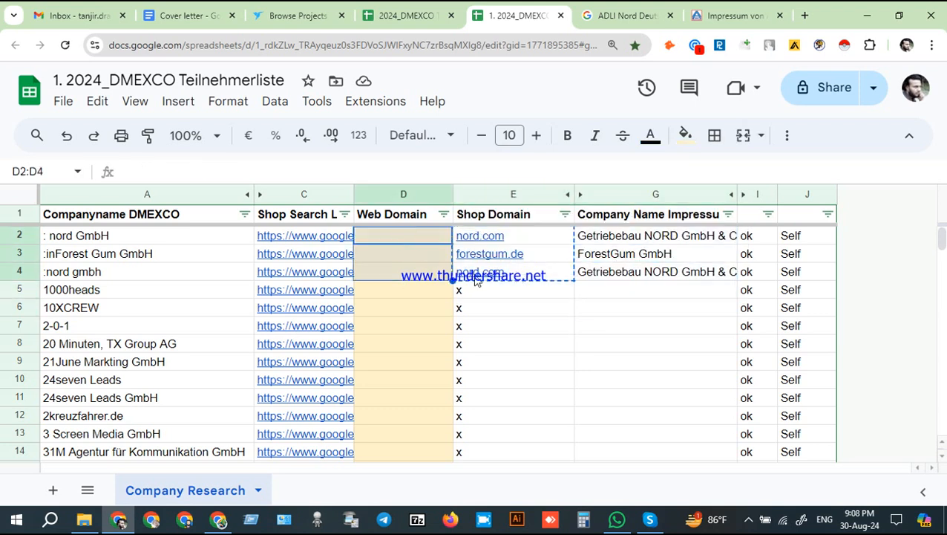
pyautogui.click(640, 291)
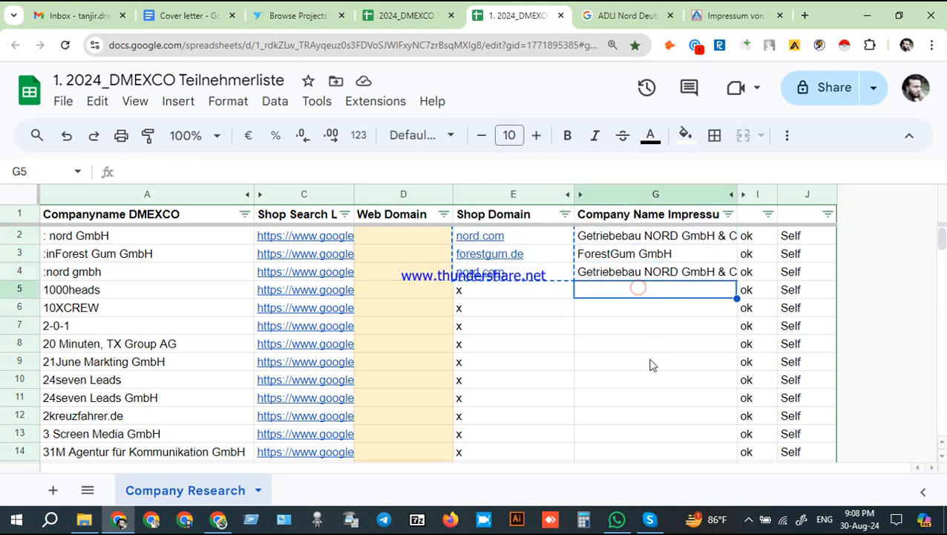
pyautogui.click(748, 519)
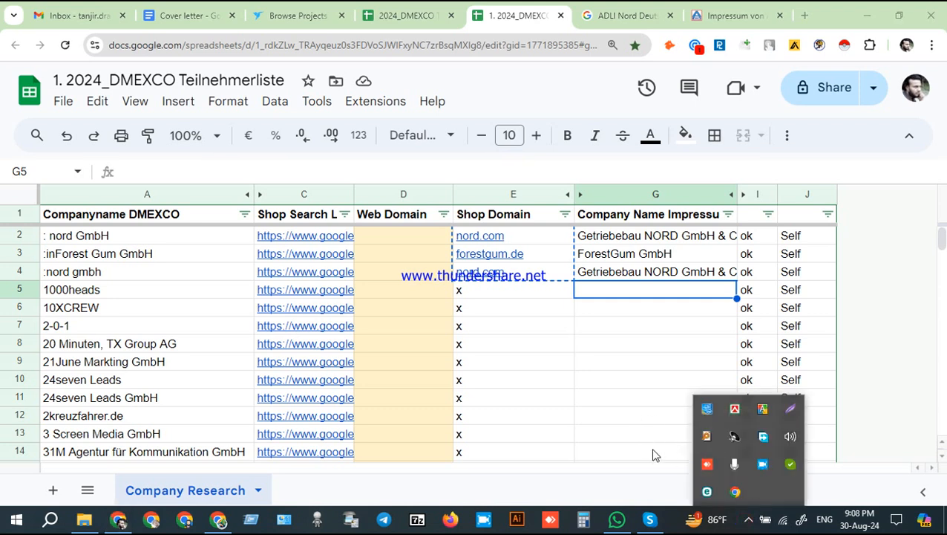
pyautogui.click(763, 466)
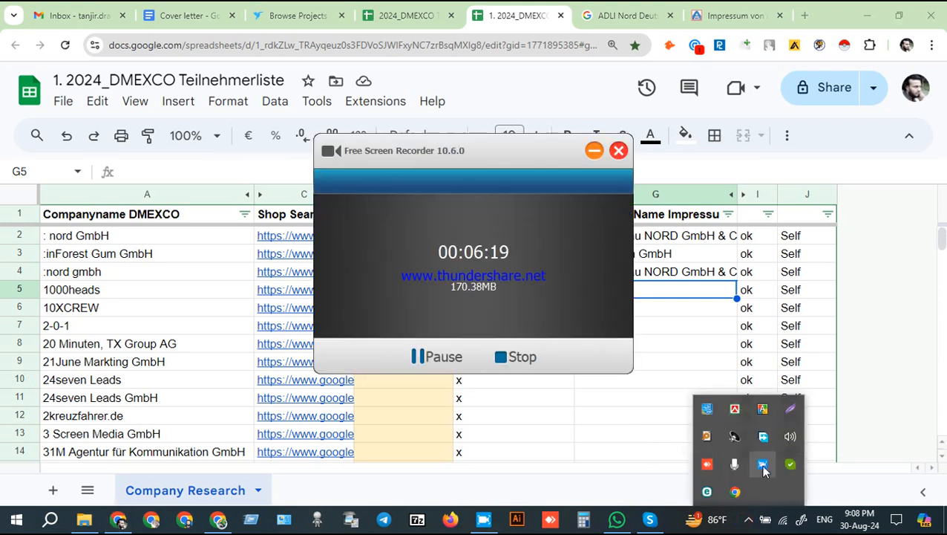